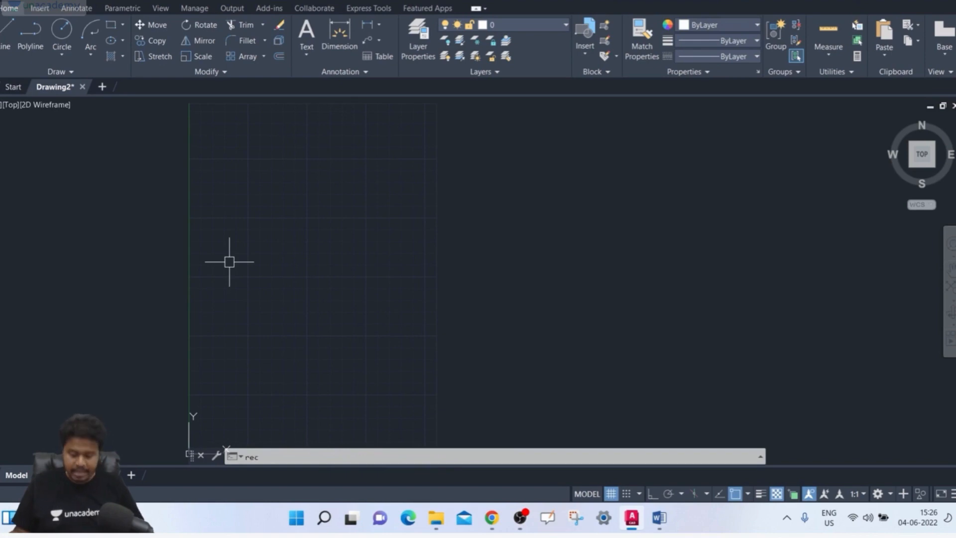
# Draw a rectangle 100 units wide and 80 units high near the lower part of the grid
pyautogui.press('Return')
pyautogui.click(213, 317)
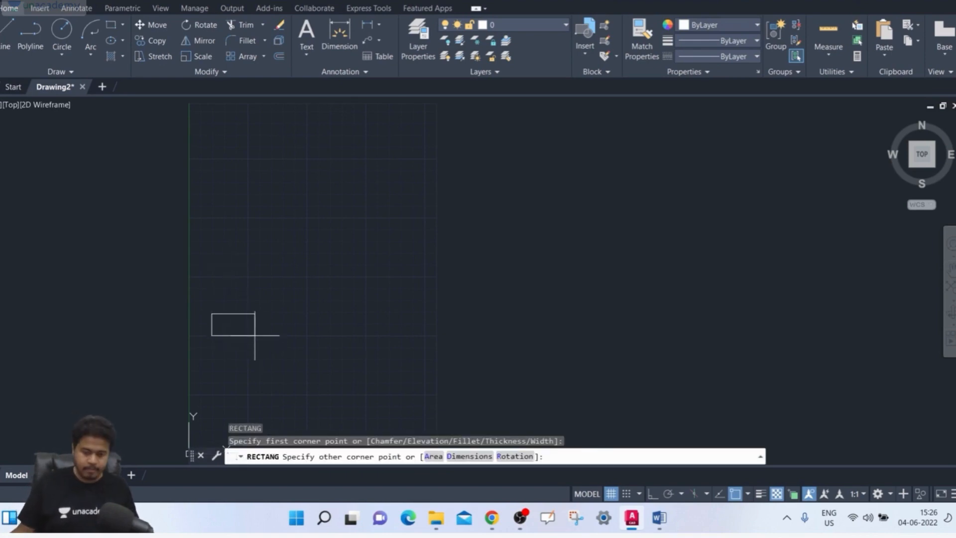
pyautogui.press('F8')
pyautogui.press('F8')
pyautogui.write('@')
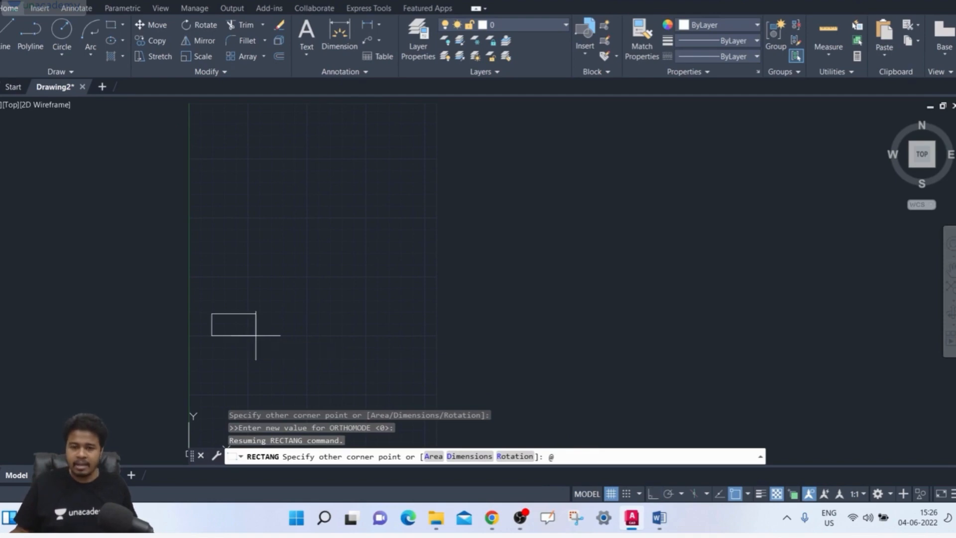
pyautogui.write('100,80')
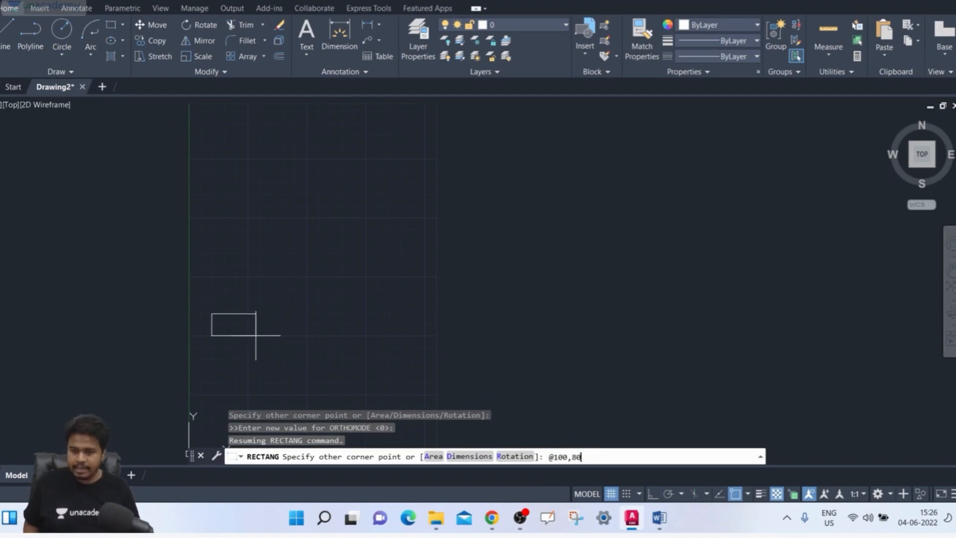
pyautogui.press('Return')
# With Ortho on, draw a 200-unit horizontal line to the right from the rectangle's lower-left corner
pyautogui.moveTo(247, 264)
pyautogui.mouseDown(button='middle')
pyautogui.moveTo(258, 267)
pyautogui.moveTo(256, 279)
pyautogui.moveTo(235, 285)
pyautogui.mouseUp(button='middle')
pyautogui.write('l')
pyautogui.press('Return')
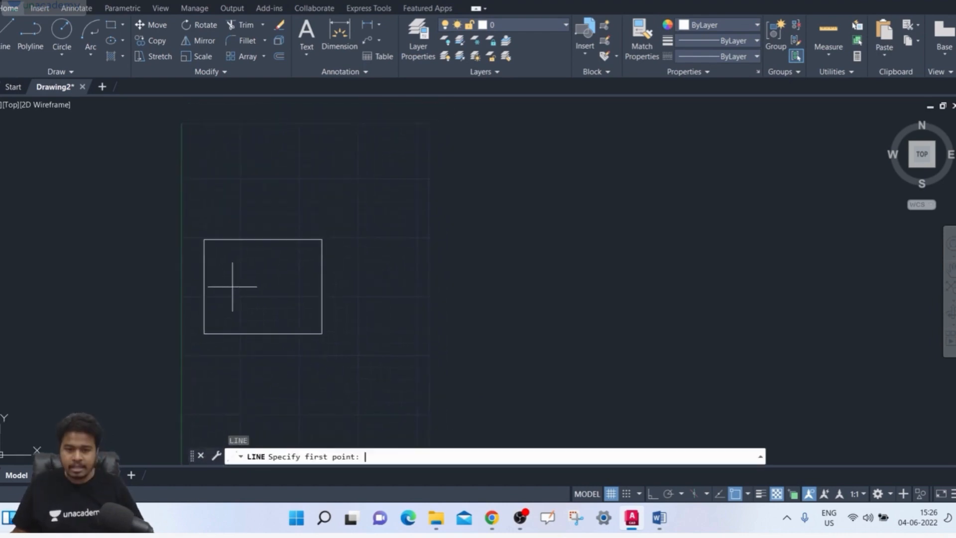
pyautogui.click(204, 333)
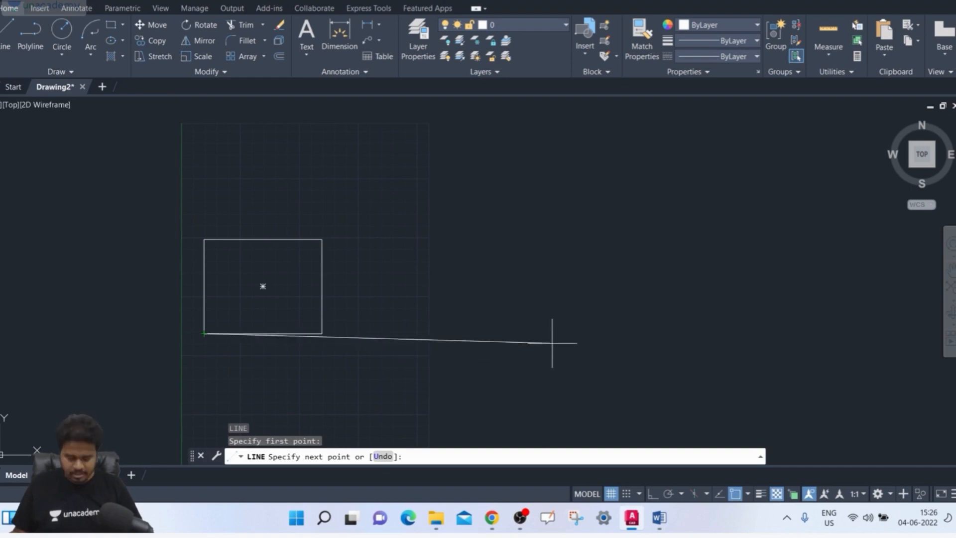
pyautogui.click(653, 493)
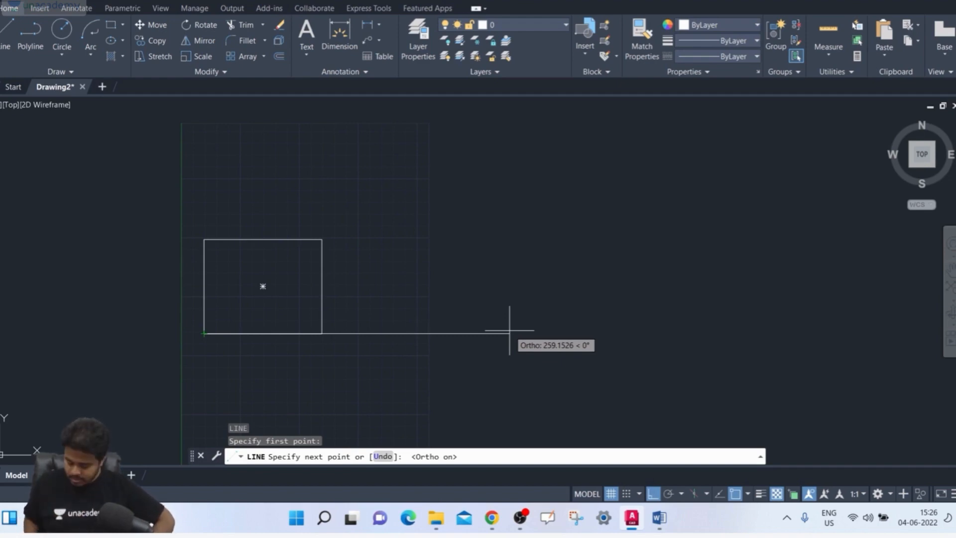
pyautogui.write('200')
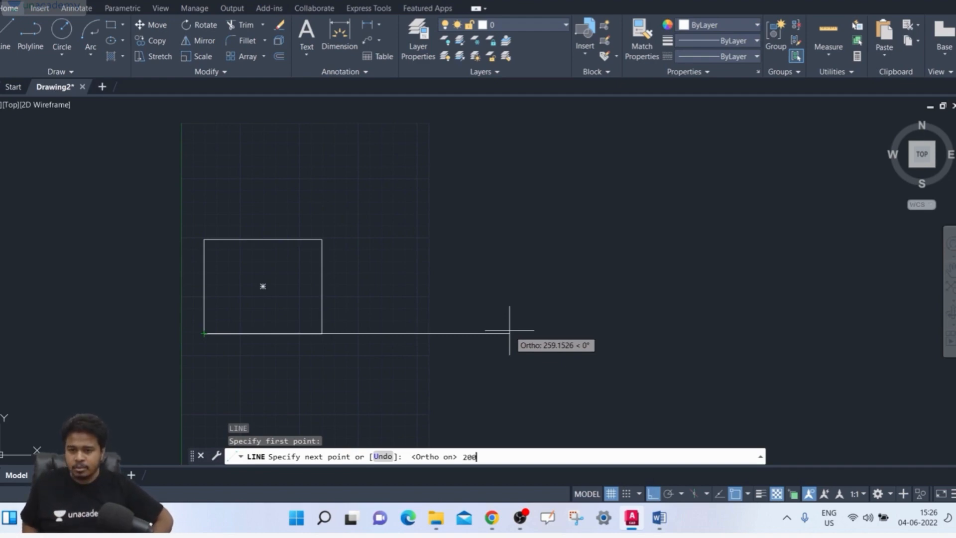
pyautogui.press('Return')
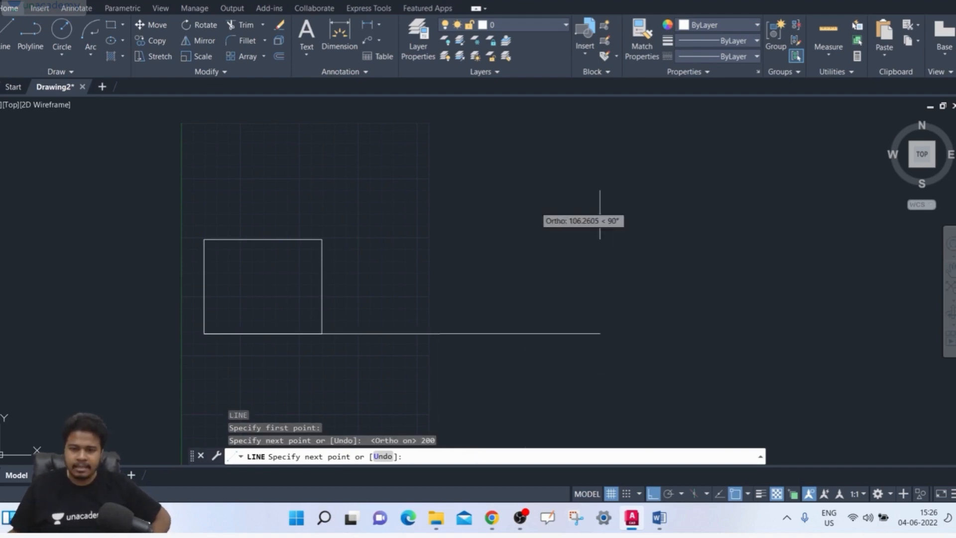
pyautogui.press('Return')
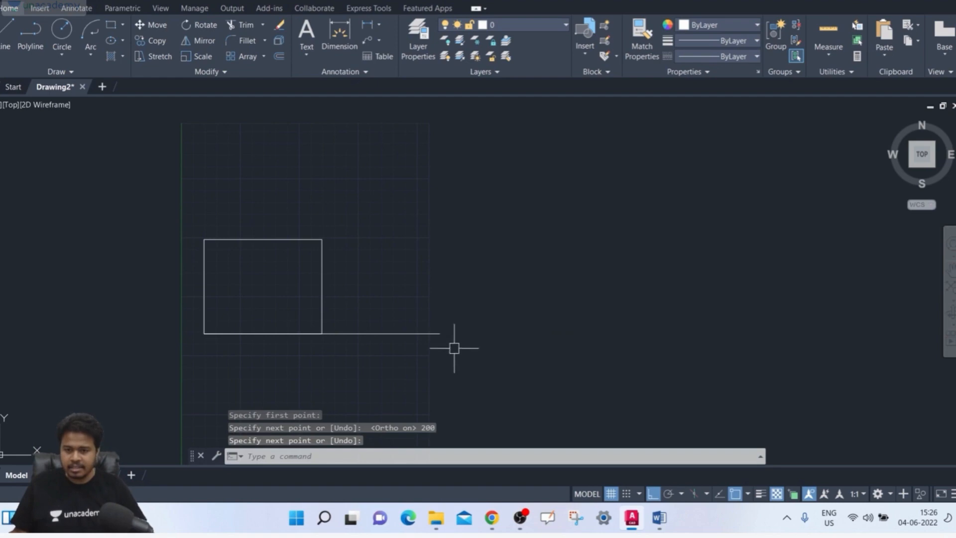
# Change the colour of the 200-unit line to Red in its quick properties and deselect it
pyautogui.click(432, 333)
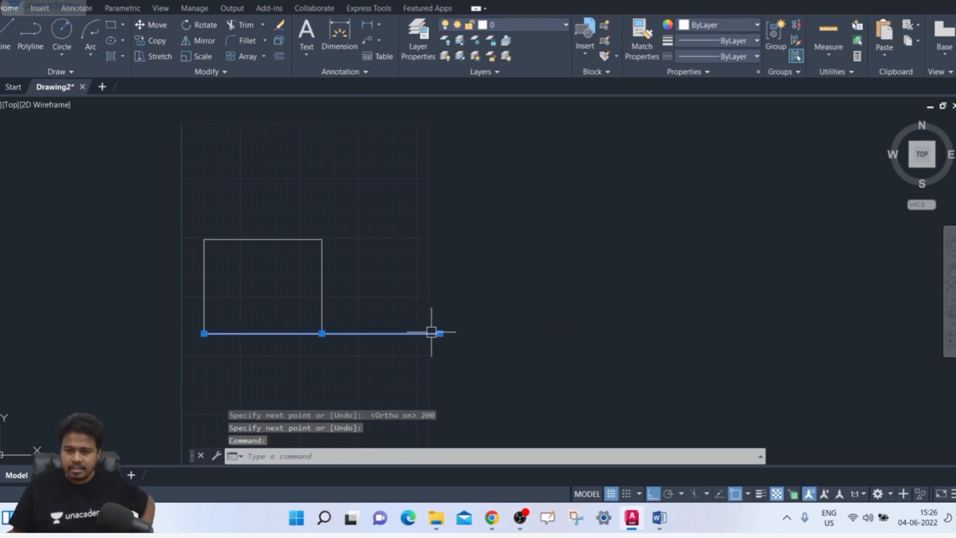
pyautogui.rightClick(431, 333)
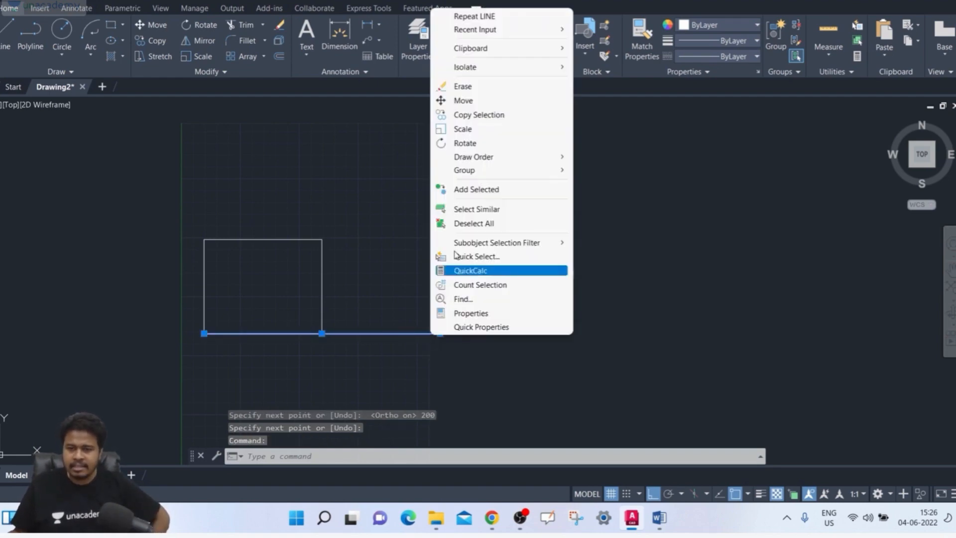
pyautogui.click(501, 326)
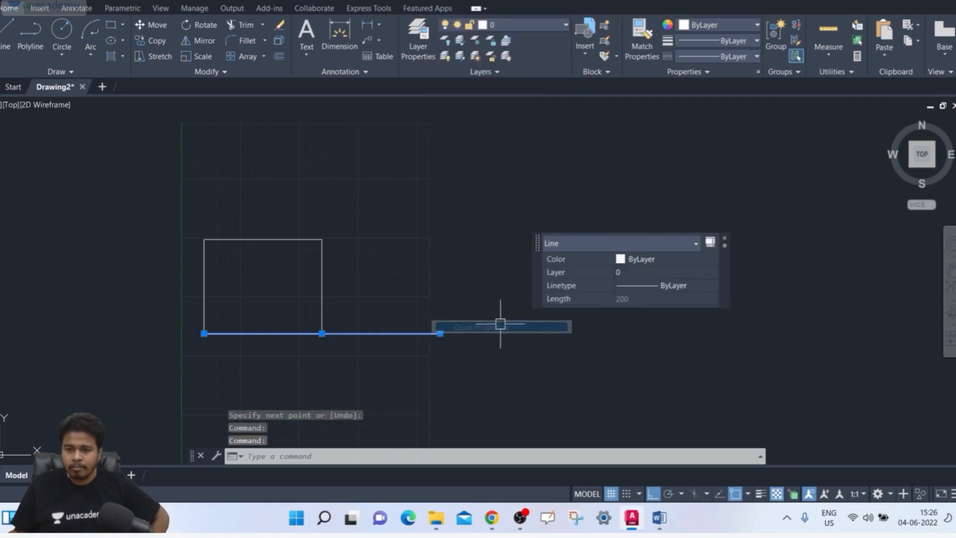
pyautogui.click(642, 259)
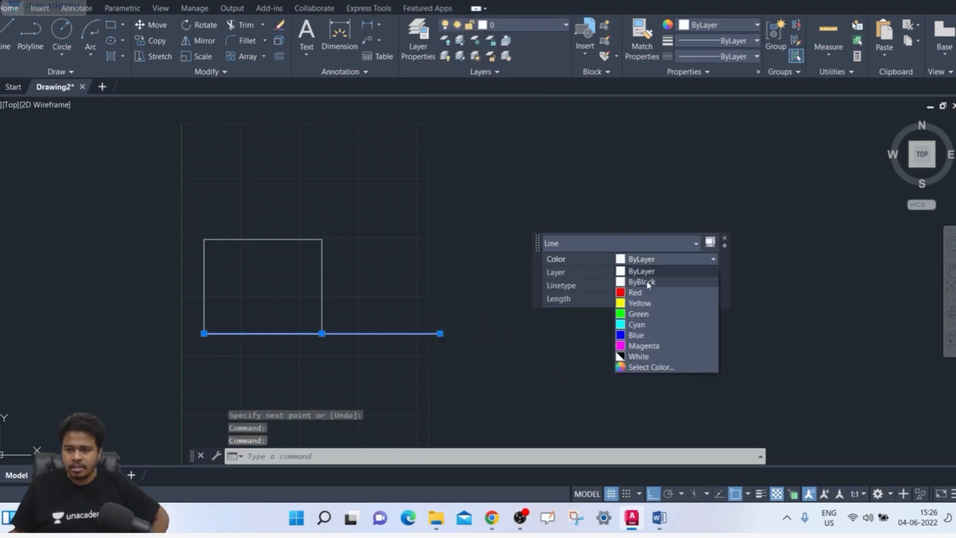
pyautogui.click(641, 293)
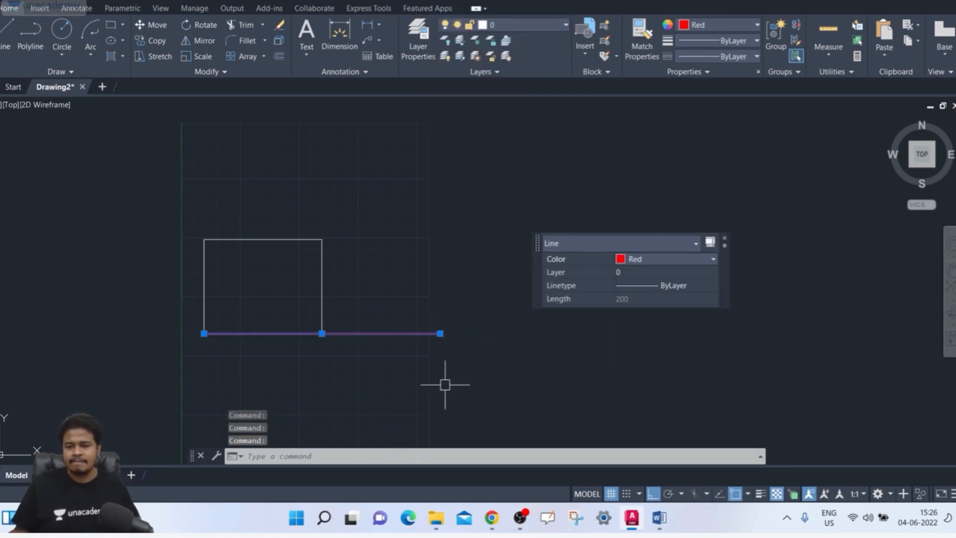
pyautogui.press('Escape')
pyautogui.press('Escape')
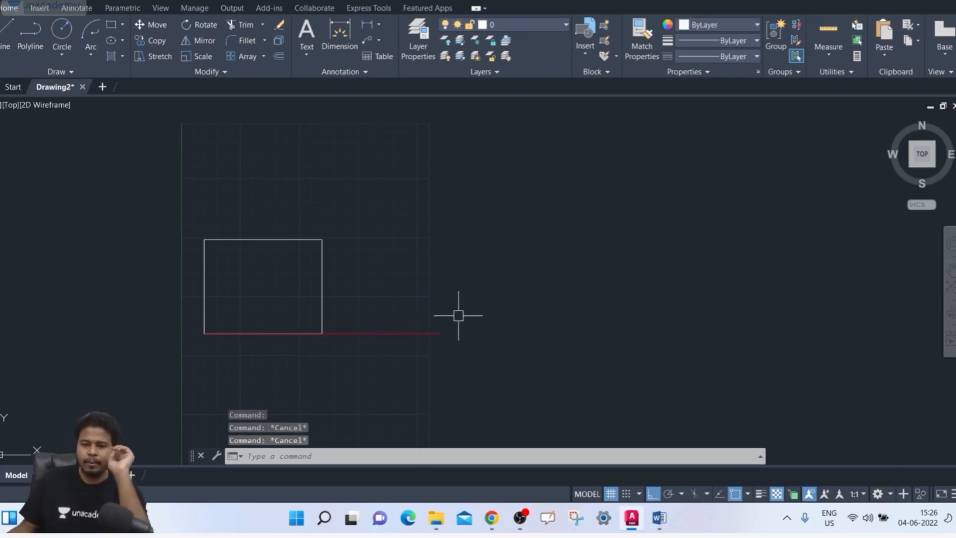
# Scale a copy of the rectangle by a factor of 2 from its lower-left corner, keeping the original
pyautogui.moveTo(264, 342); pyautogui.dragTo(279, 344, button='middle')
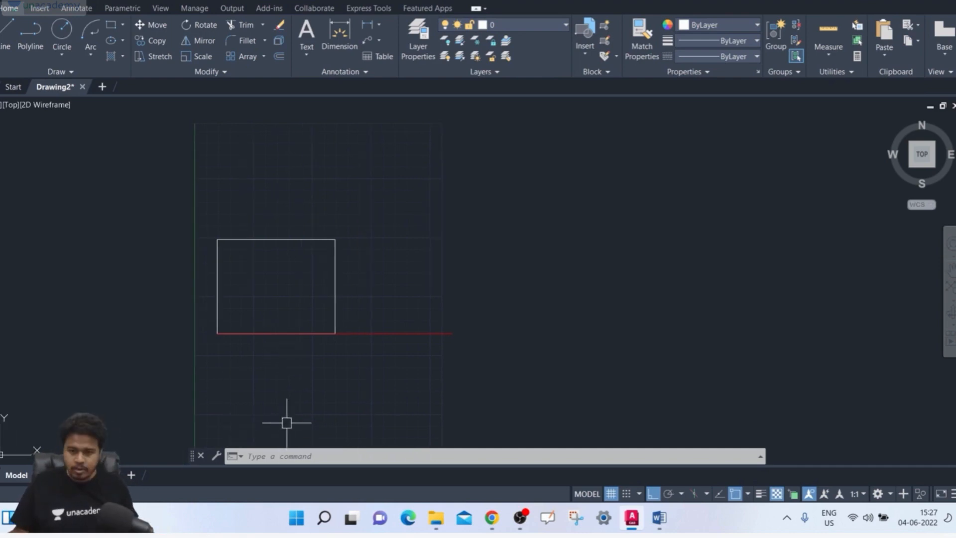
pyautogui.write('sc')
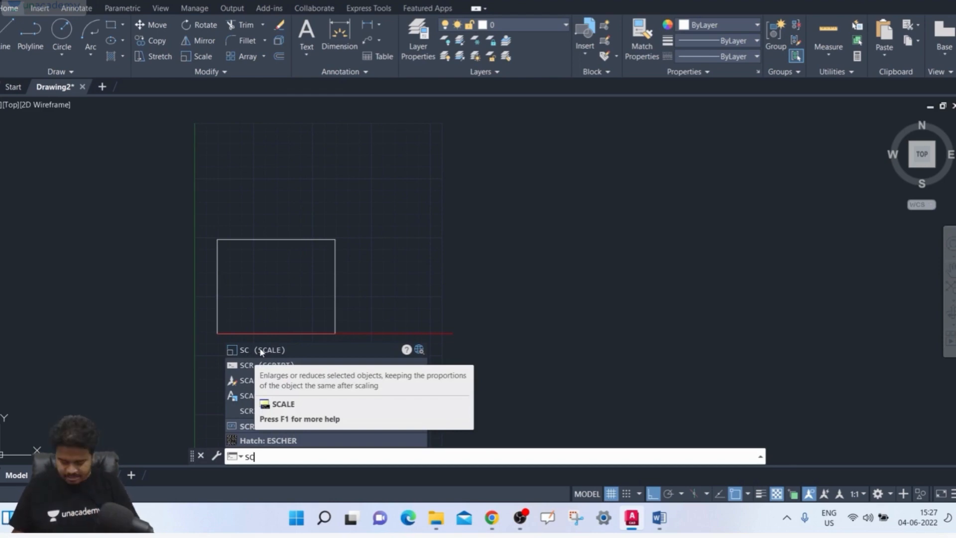
pyautogui.press('Return')
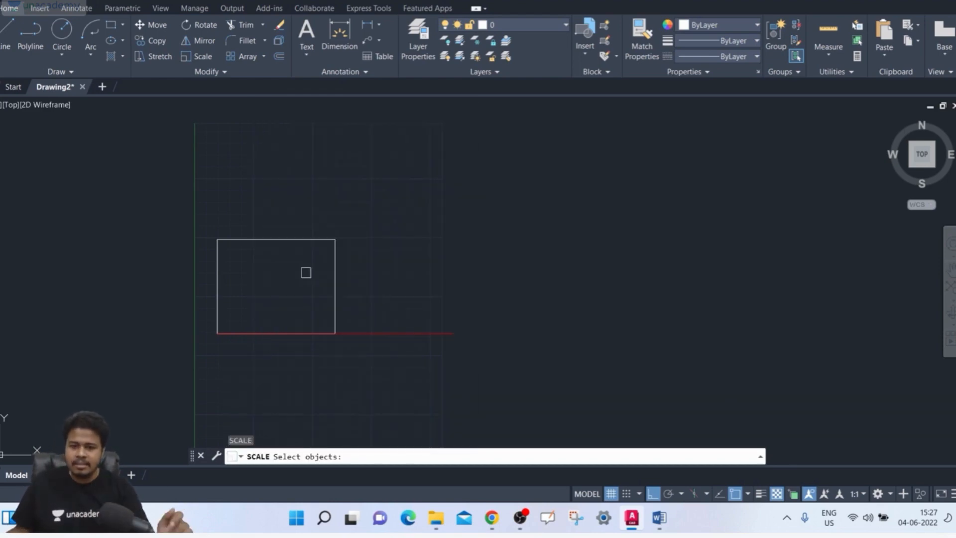
pyautogui.click(331, 259)
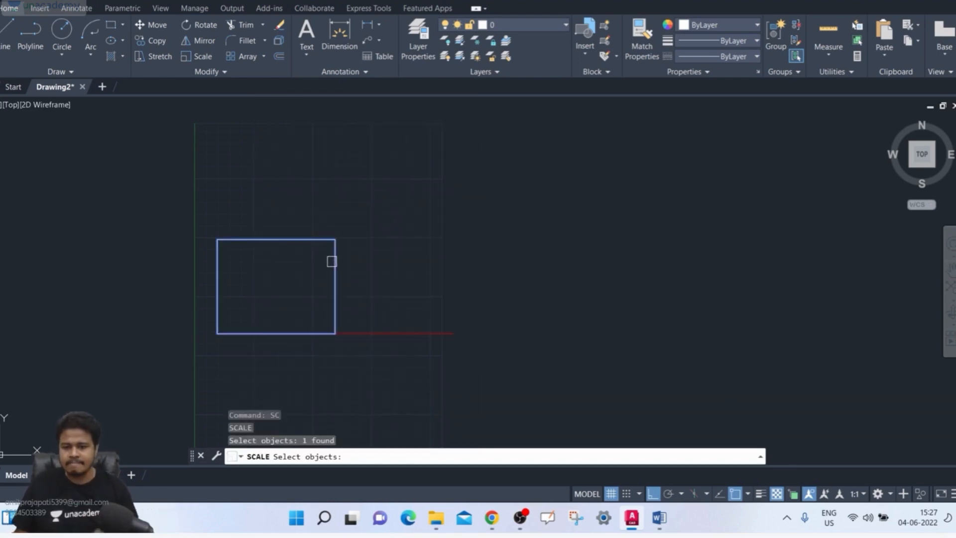
pyautogui.press('Return')
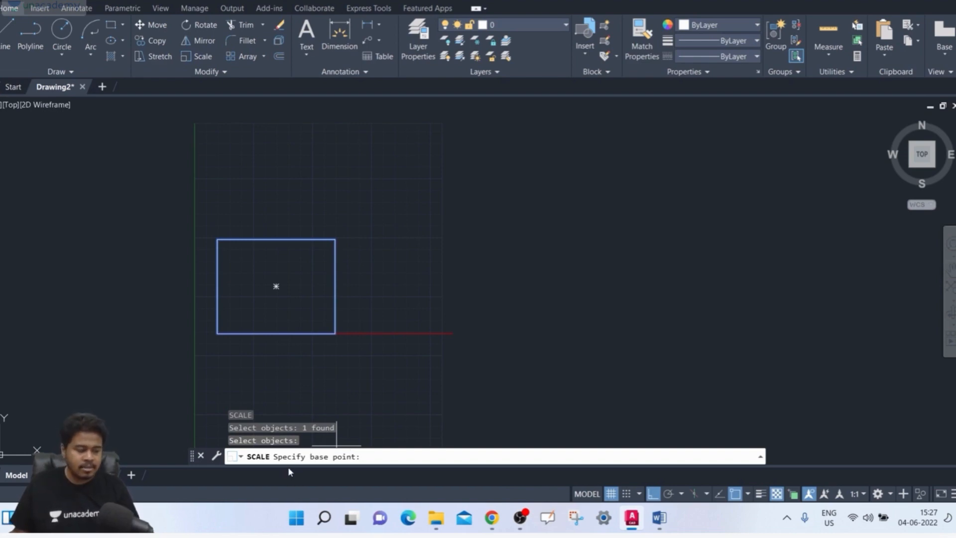
pyautogui.click(217, 333)
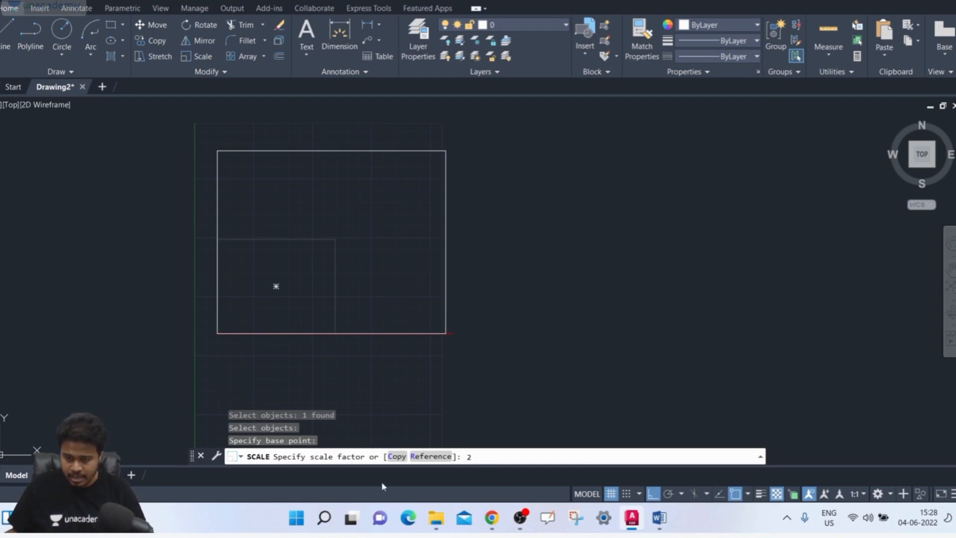
pyautogui.click(395, 459)
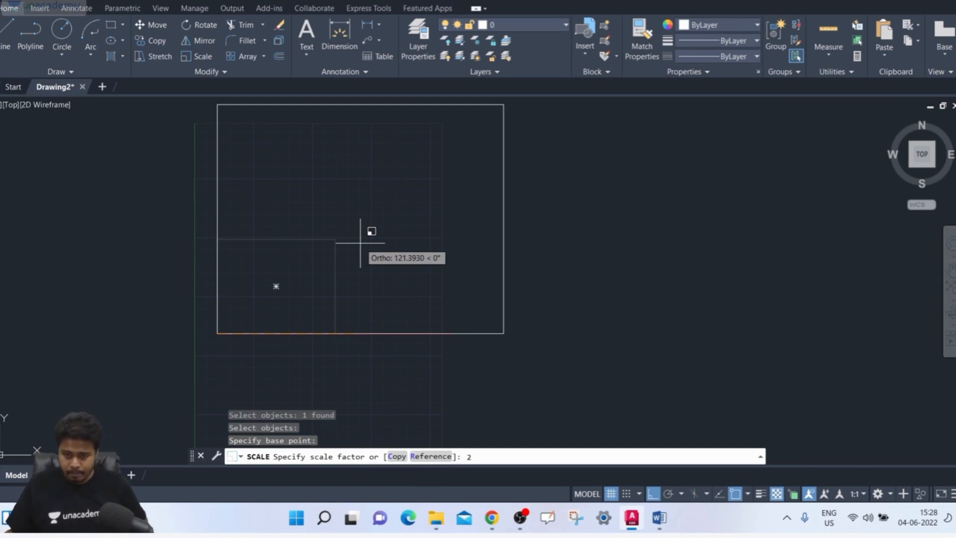
pyautogui.click(396, 456)
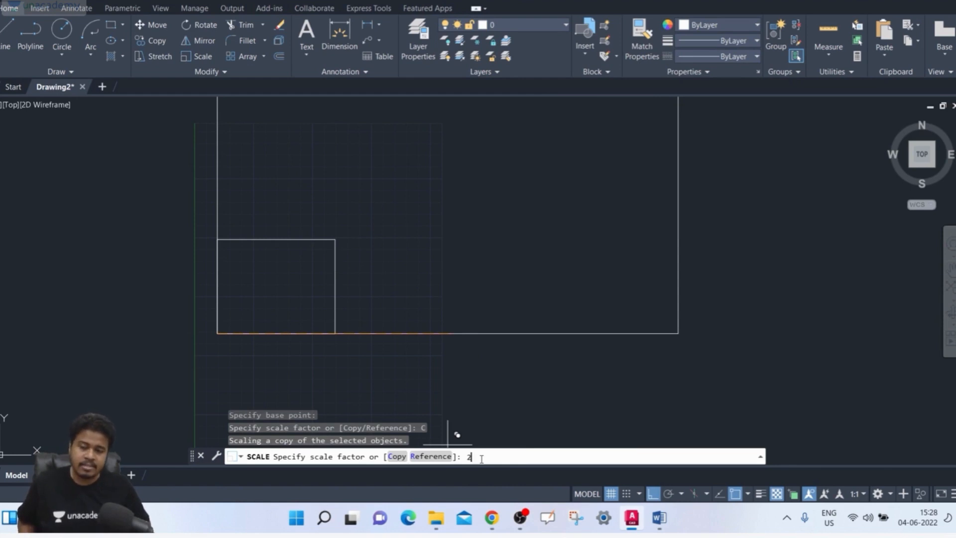
pyautogui.press('Return')
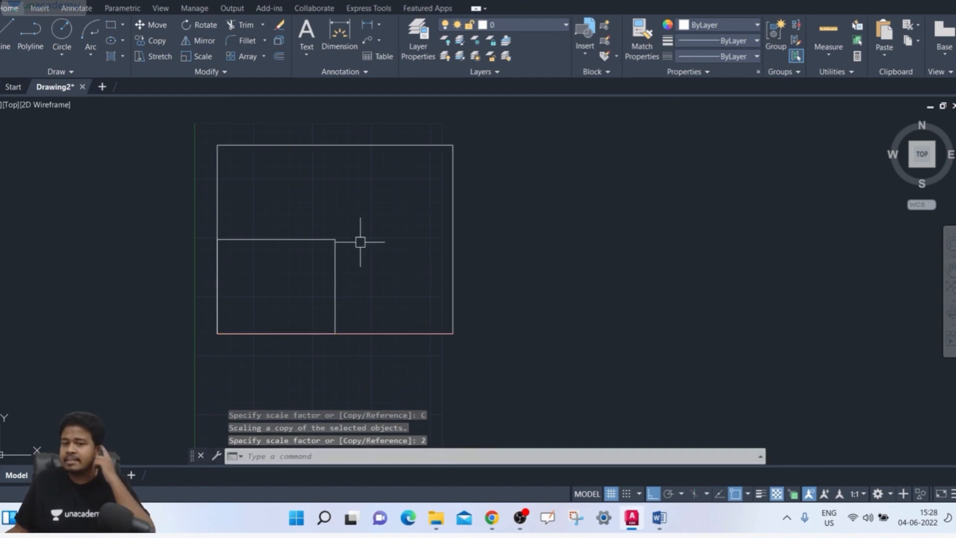
# Select the original and enlarged rectangles to compare them, then clear the selection and undo the scaled copy
pyautogui.click(354, 219)
pyautogui.click(320, 261)
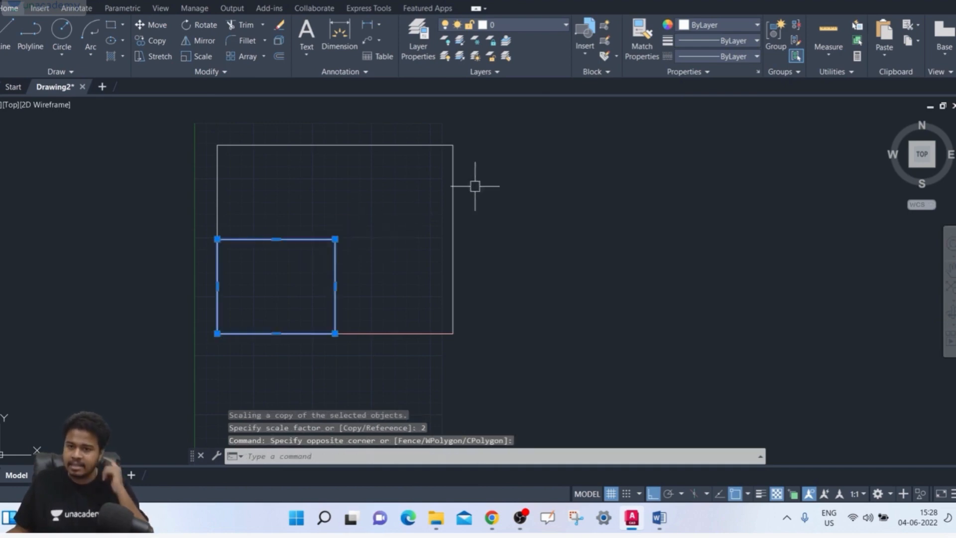
pyautogui.click(497, 182)
pyautogui.click(441, 208)
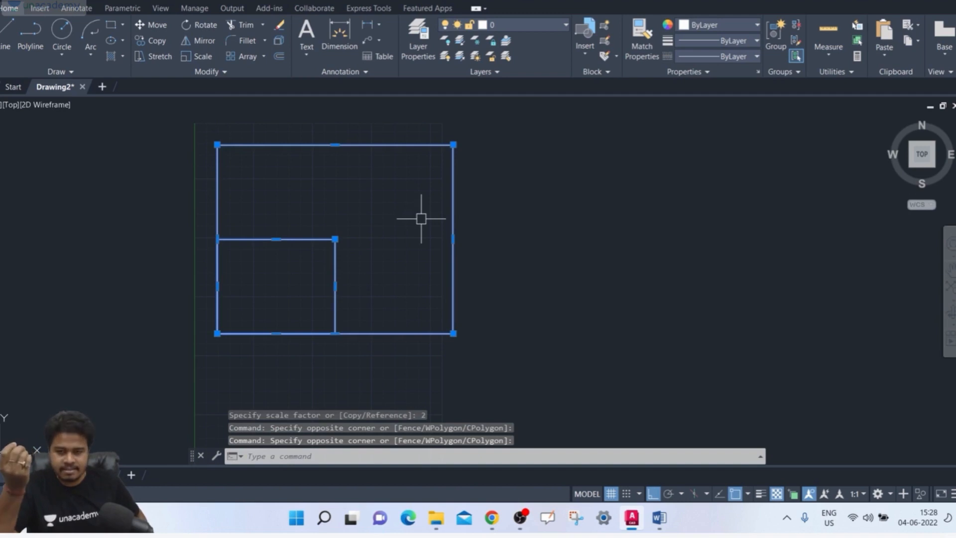
pyautogui.press('Escape')
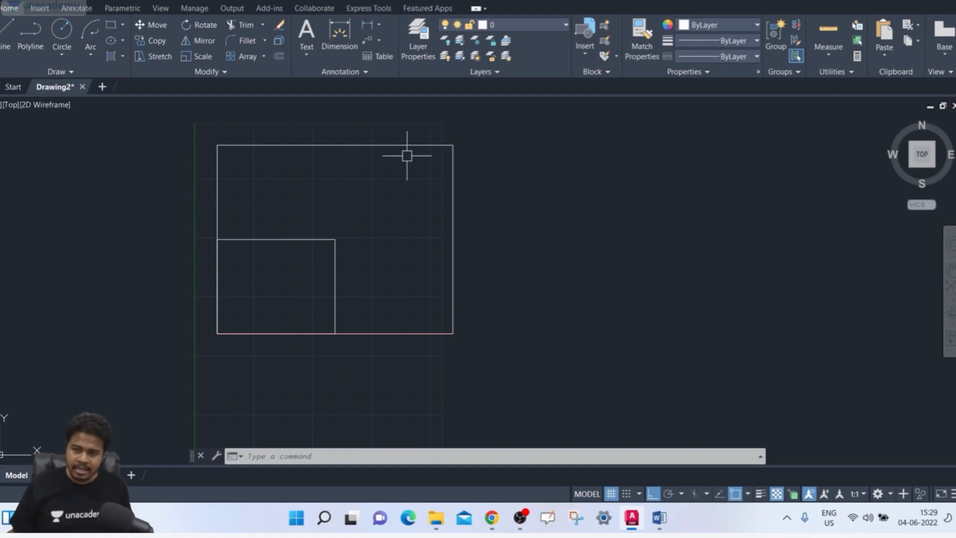
pyautogui.hotkey('ctrl', 'z')
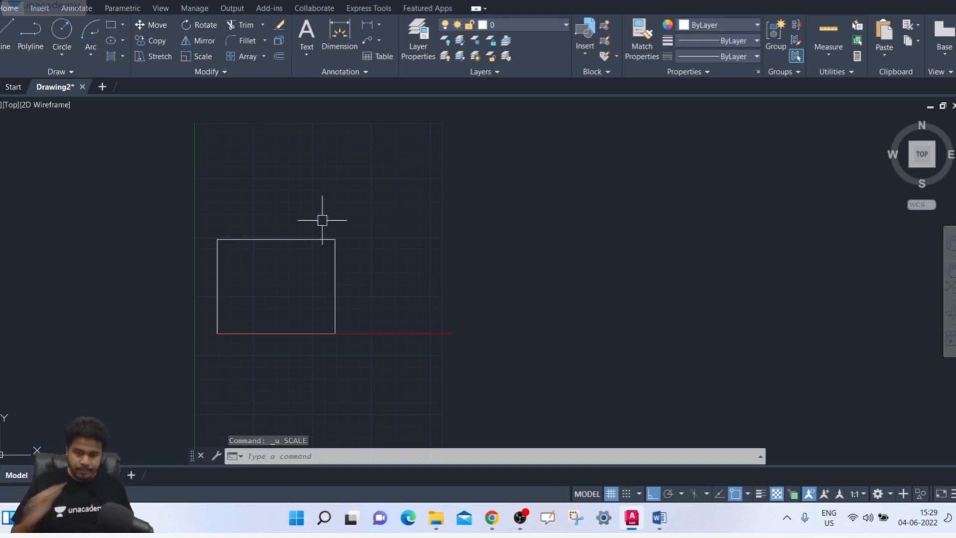
# Copy the rectangle and red line about 141 units straight up, using the rectangle's lower-left corner as base point
pyautogui.write('co')
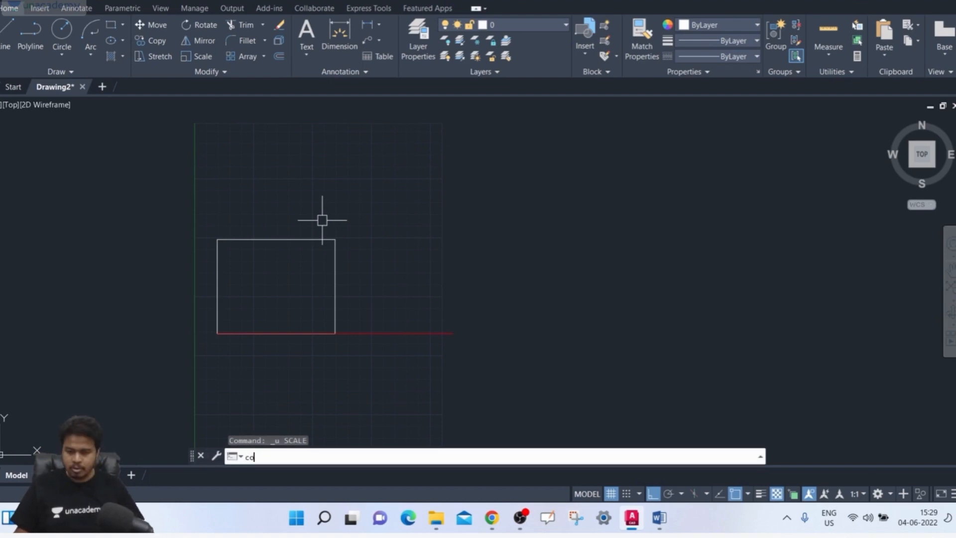
pyautogui.press('Return')
pyautogui.click(568, 199)
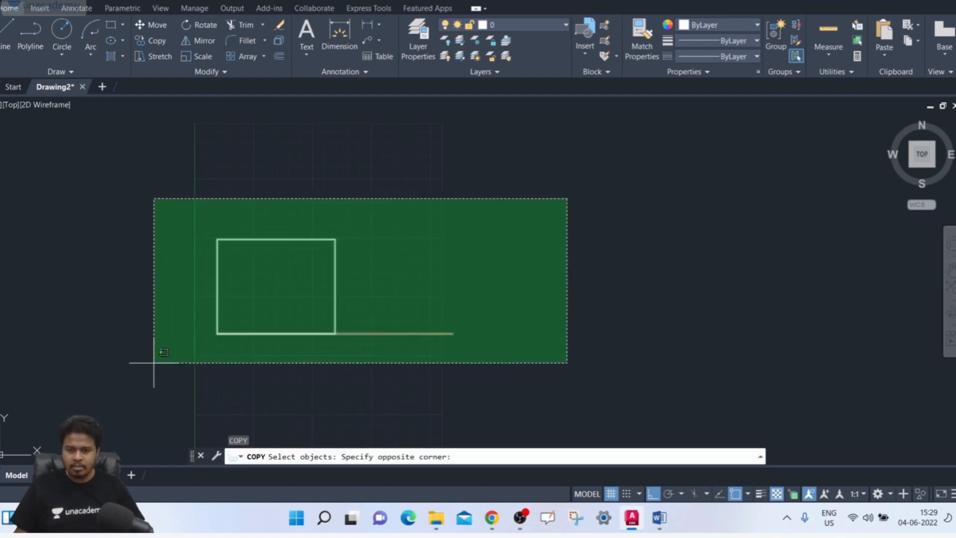
pyautogui.click(154, 363)
pyautogui.press('Return')
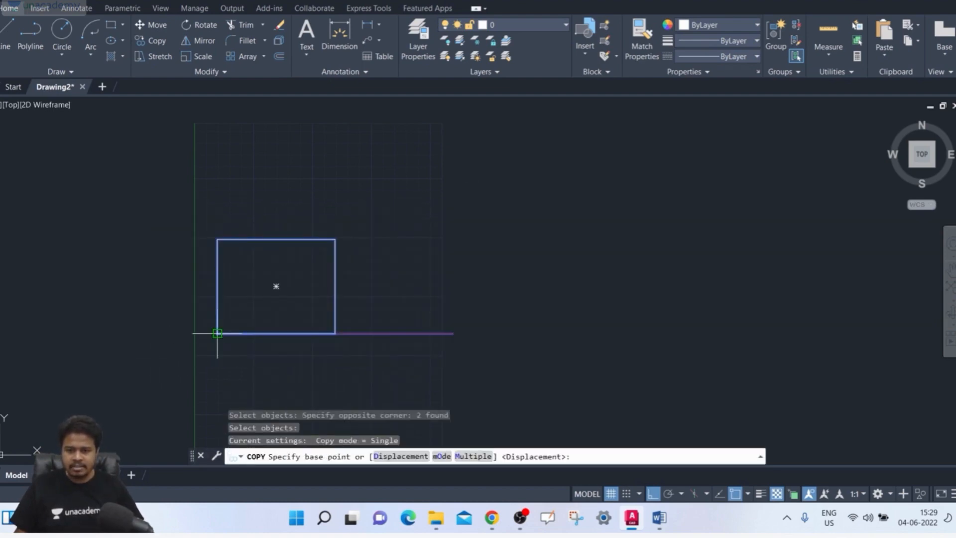
pyautogui.click(217, 333)
pyautogui.moveTo(228, 196); pyautogui.dragTo(186, 335, button='middle')
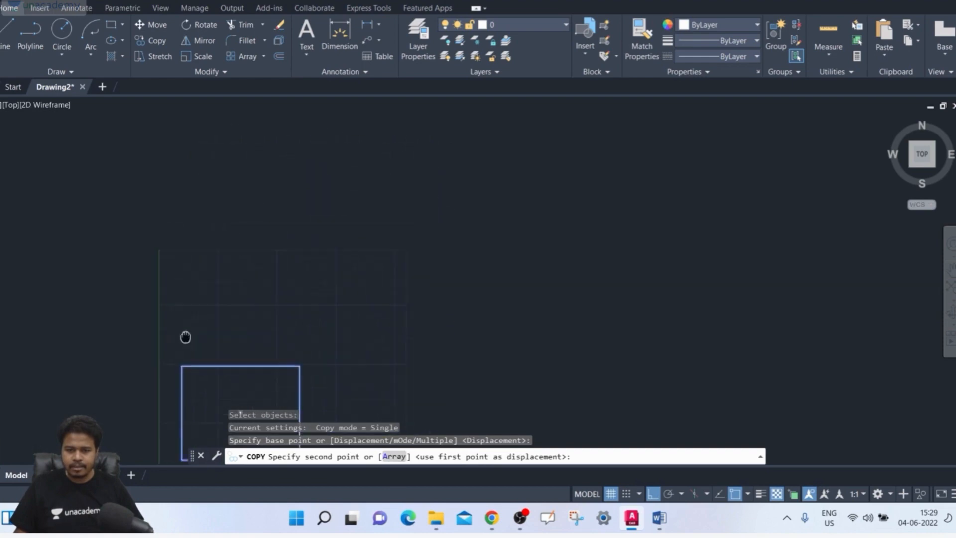
pyautogui.click(195, 296)
pyautogui.press('Return')
pyautogui.moveTo(291, 264); pyautogui.dragTo(286, 177, button='middle')
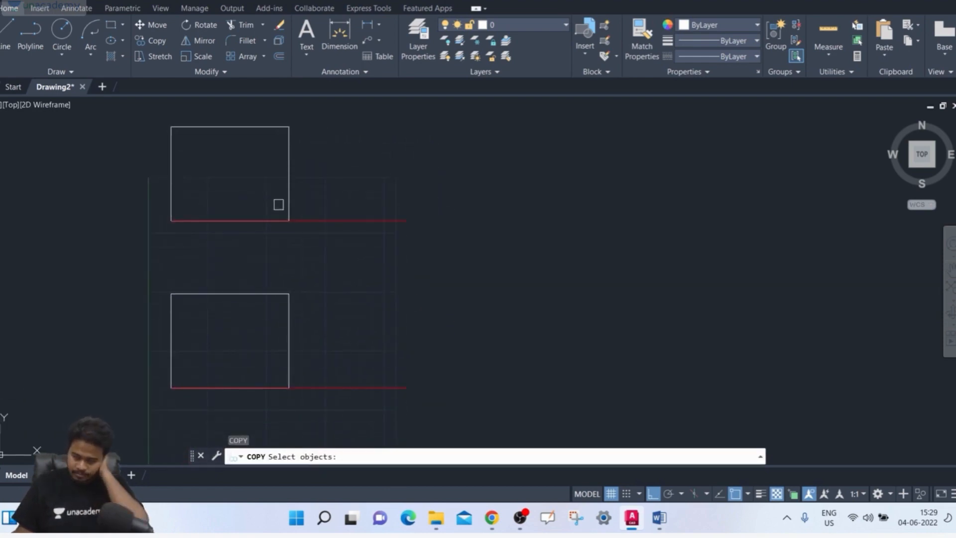
pyautogui.press('Escape')
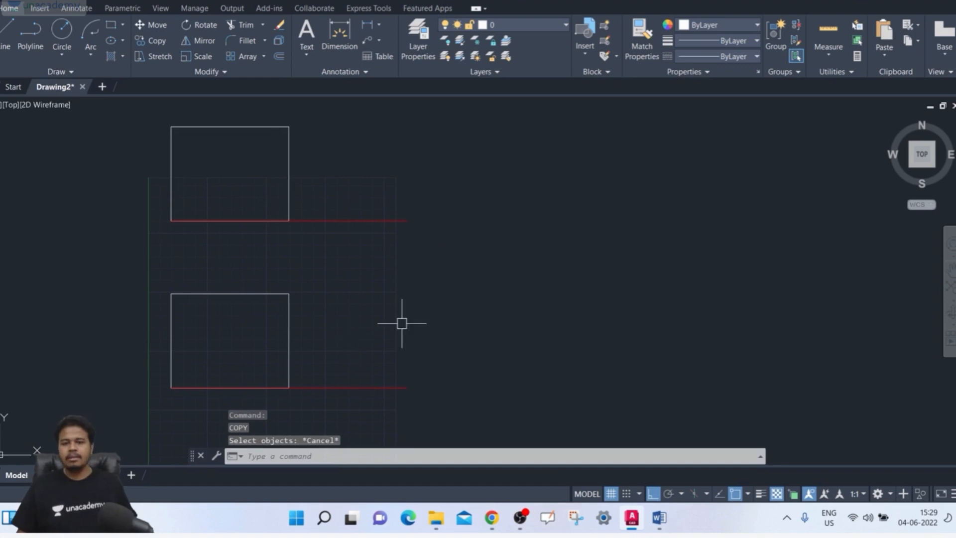
pyautogui.moveTo(326, 314); pyautogui.dragTo(344, 321, button='middle')
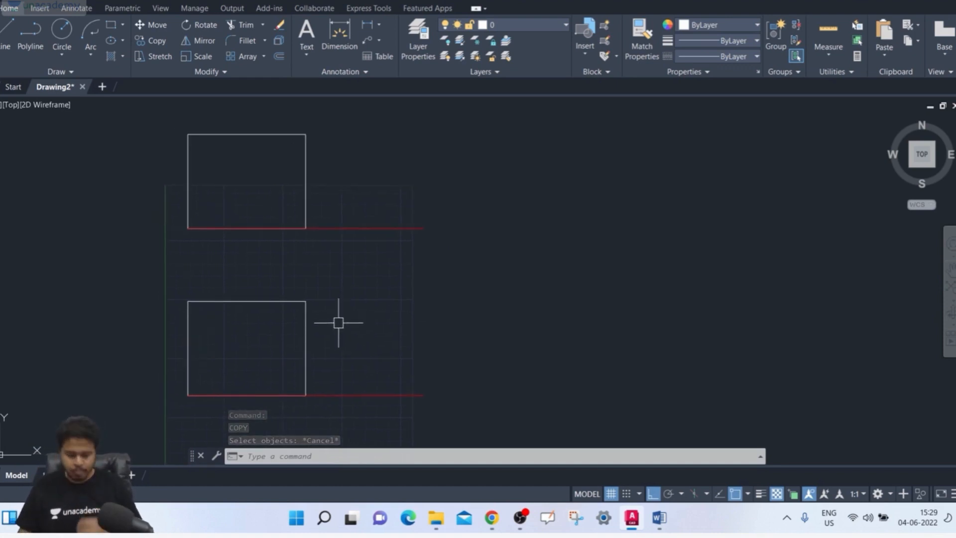
# Scale a copy of the lower rectangle by a factor of 1.5 from its lower-left corner, keeping the original
pyautogui.write('sc')
pyautogui.press('Return')
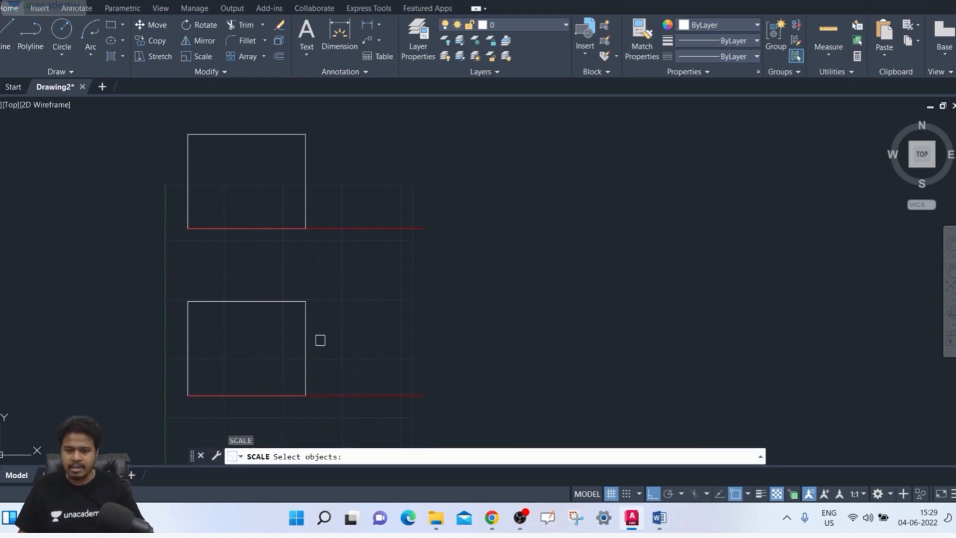
pyautogui.click(307, 333)
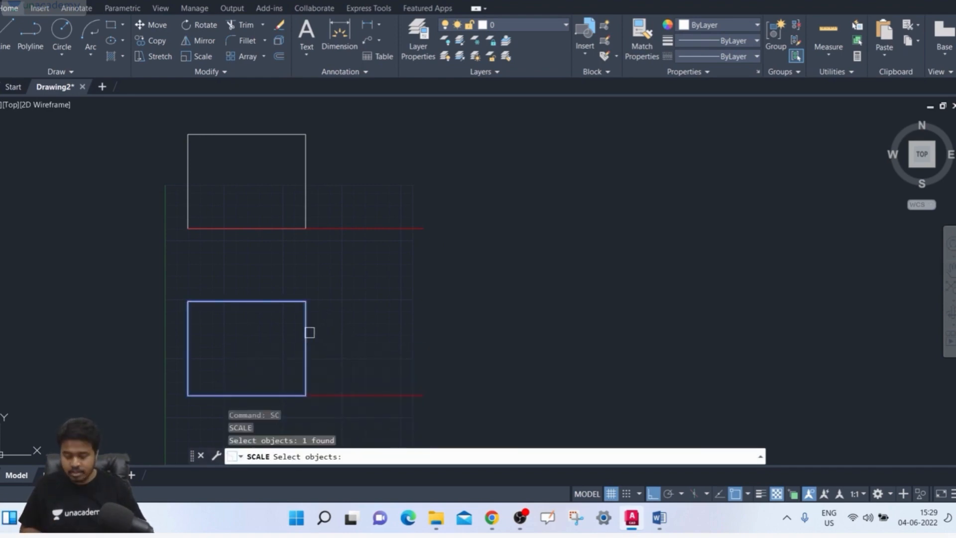
pyautogui.press('Return')
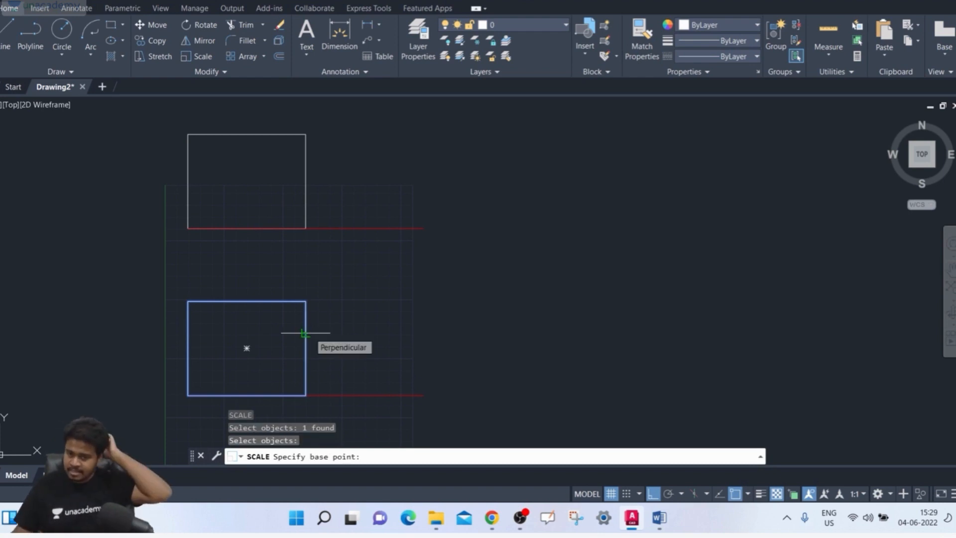
pyautogui.click(188, 395)
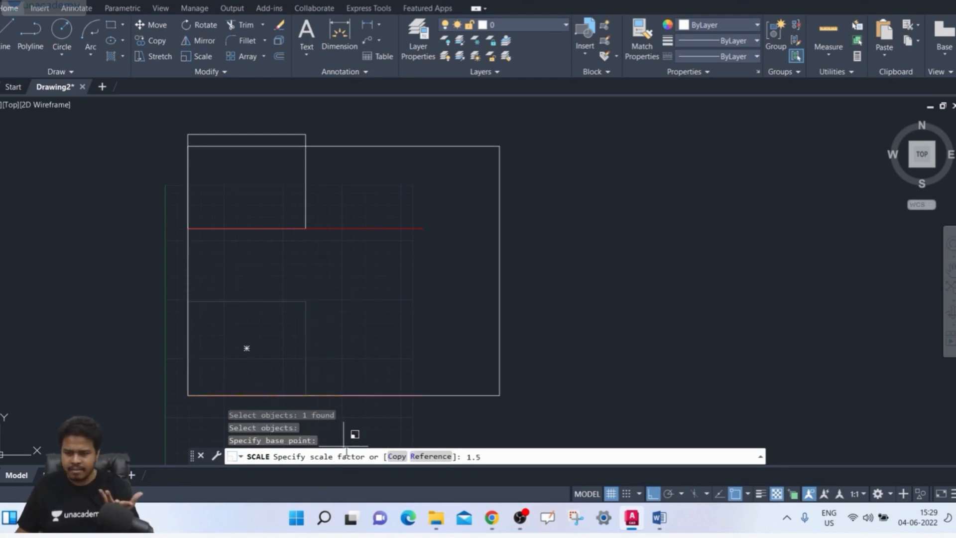
pyautogui.click(402, 459)
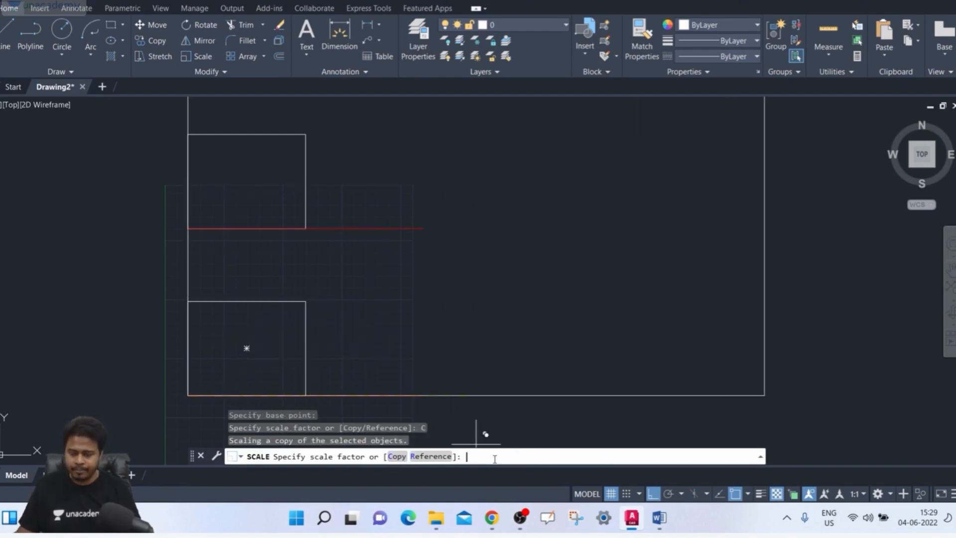
pyautogui.press('Return')
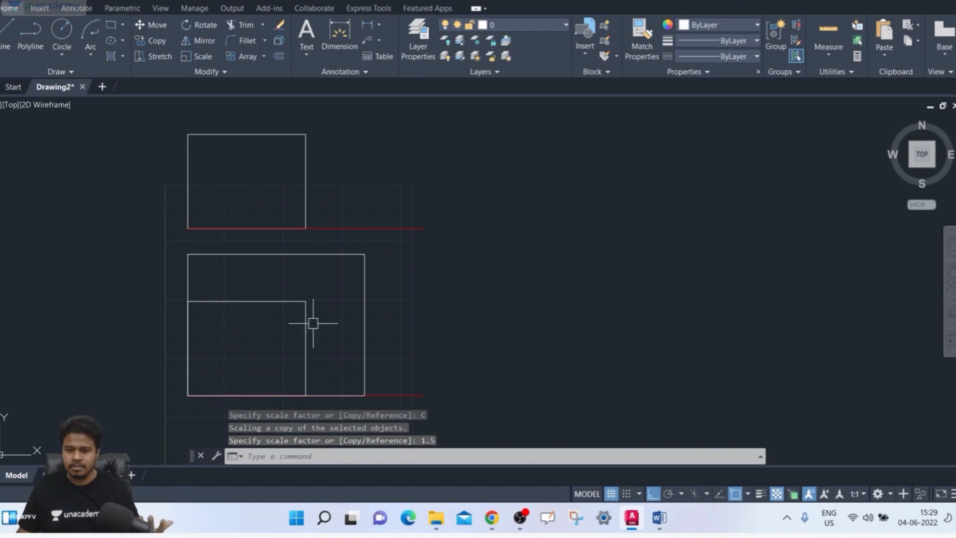
# Try scaling the upper rectangle by a factor of 1.5 about its geometric center without a copy, and undo the scaling
pyautogui.write('sc')
pyautogui.press('Return')
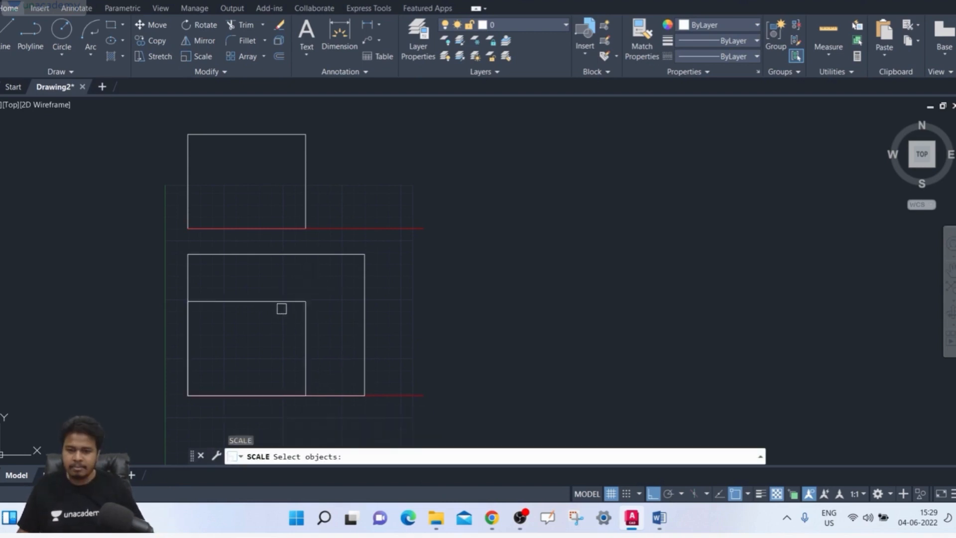
pyautogui.moveTo(288, 306); pyautogui.dragTo(287, 366, button='middle')
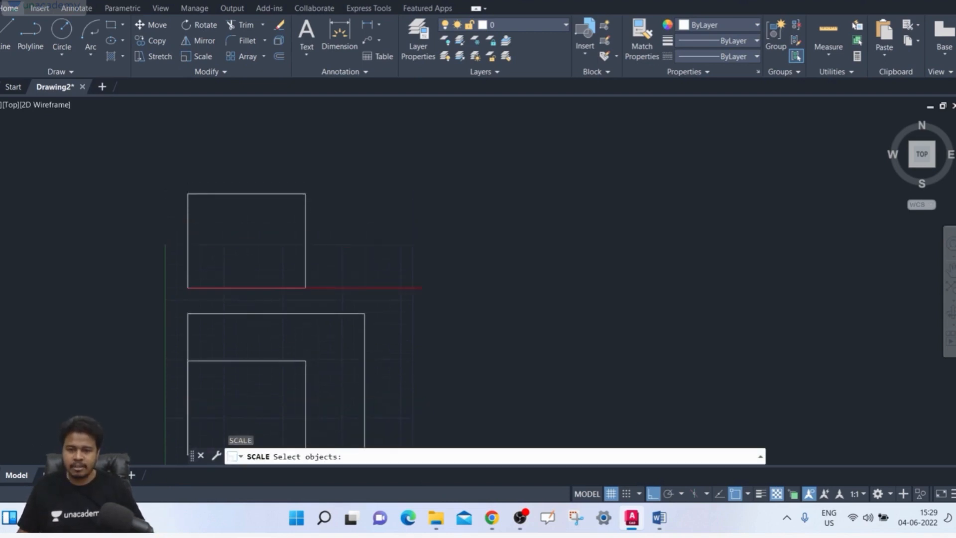
pyautogui.click(309, 228)
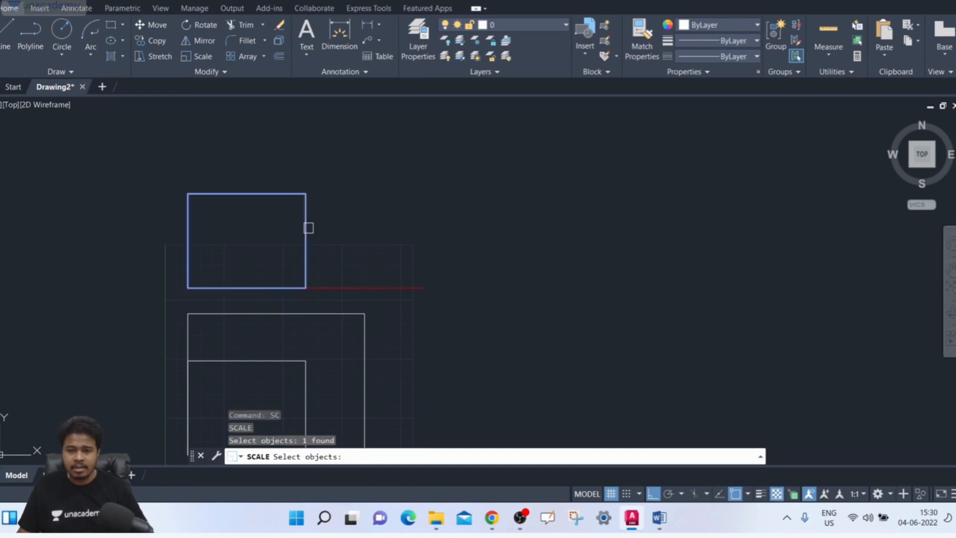
pyautogui.press('Return')
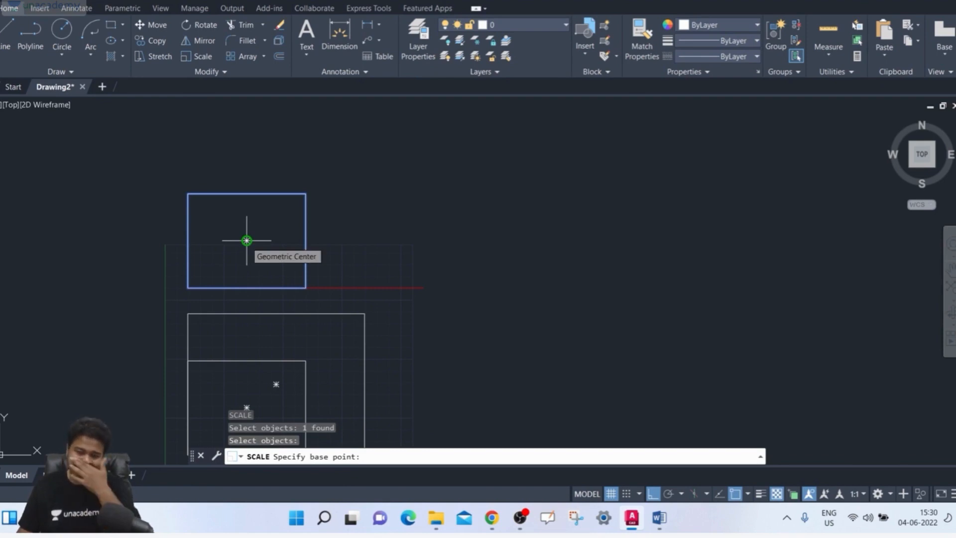
pyautogui.click(247, 241)
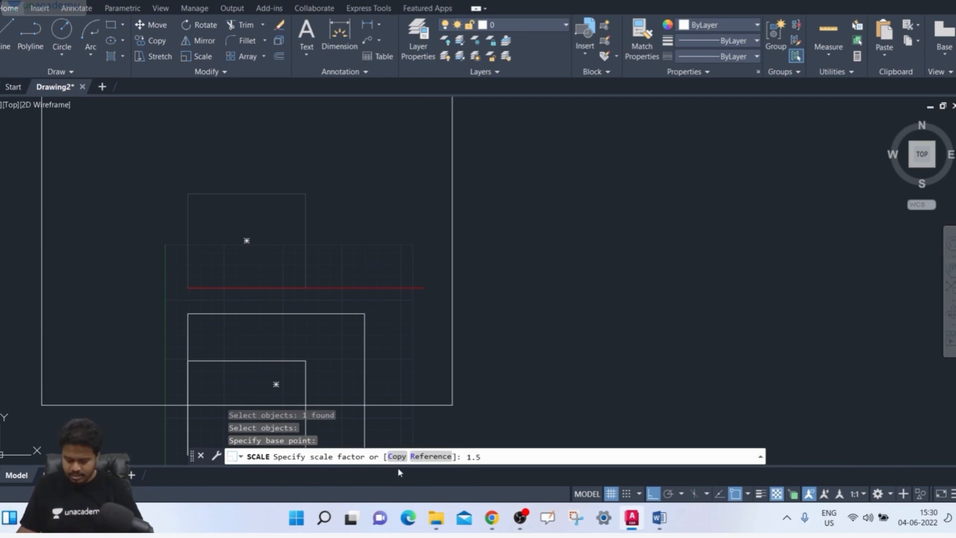
pyautogui.press('Return')
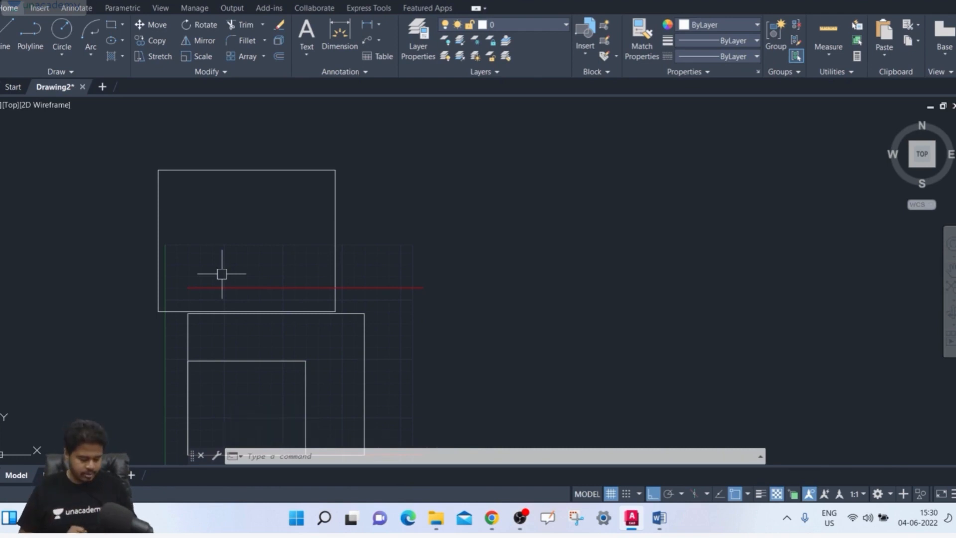
pyautogui.hotkey('ctrl', 'z')
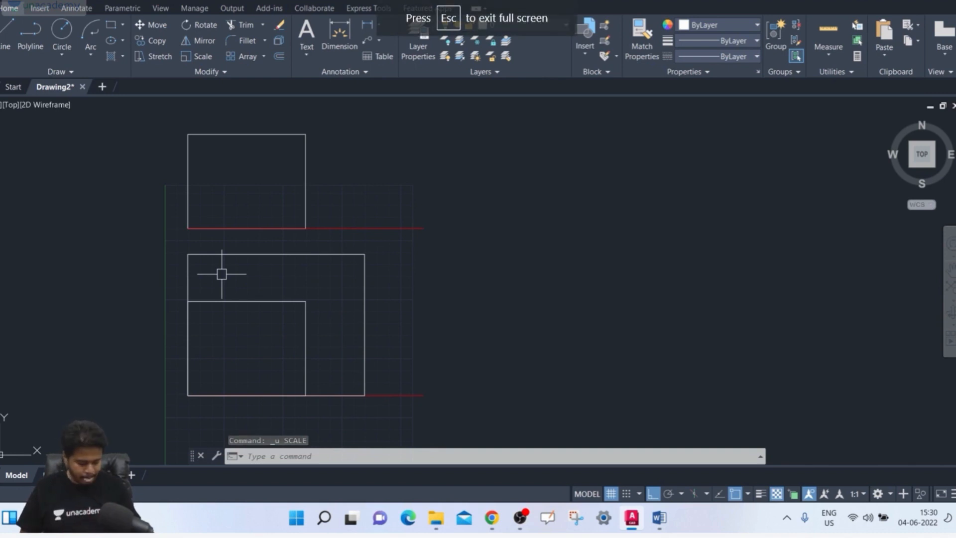
# Scale a copy of the upper rectangle by a factor of 1.5 about its geometric center, keeping the original
pyautogui.write('sc')
pyautogui.press('Return')
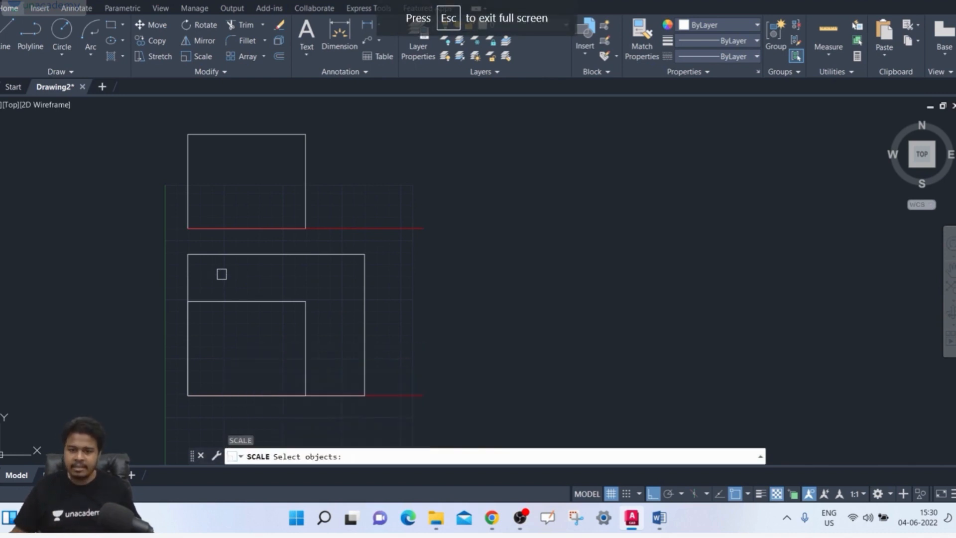
pyautogui.click(306, 163)
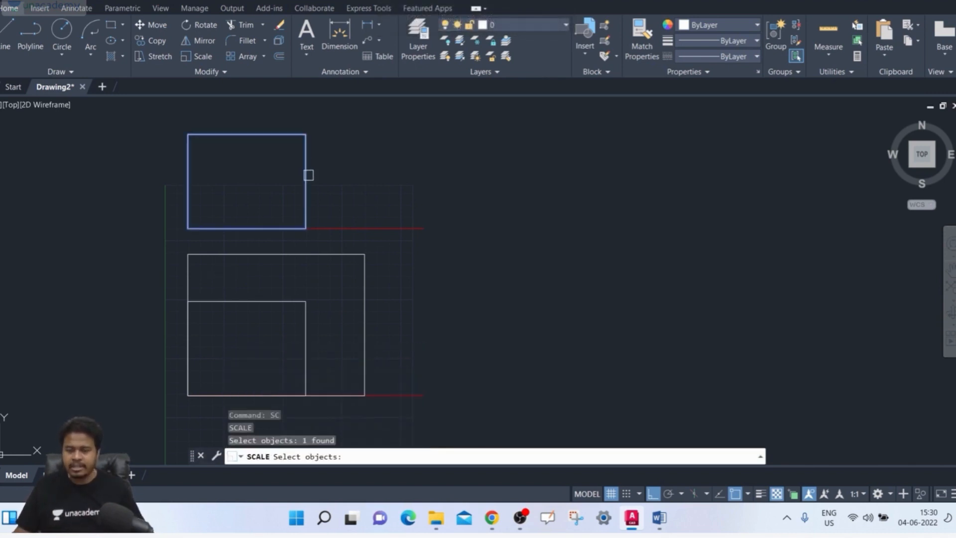
pyautogui.press('Return')
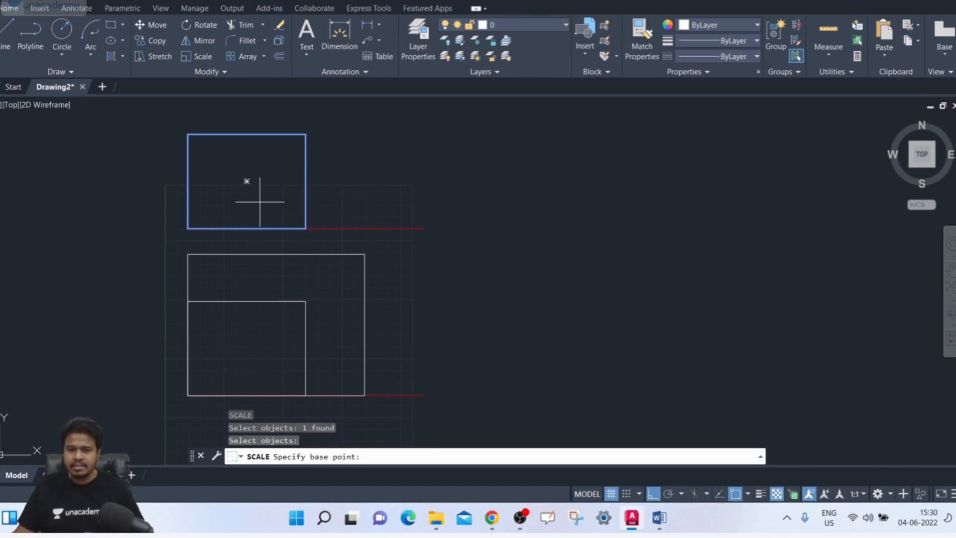
pyautogui.click(247, 182)
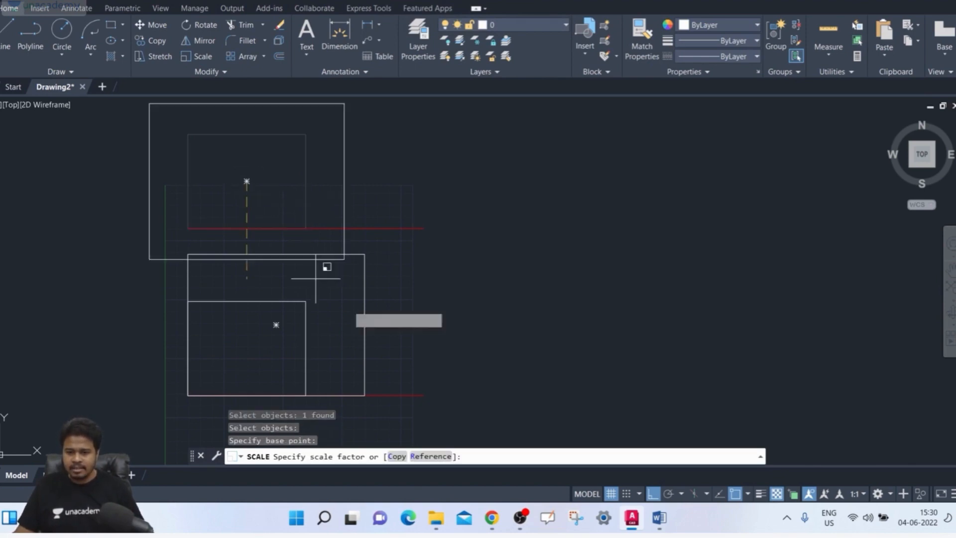
pyautogui.click(397, 457)
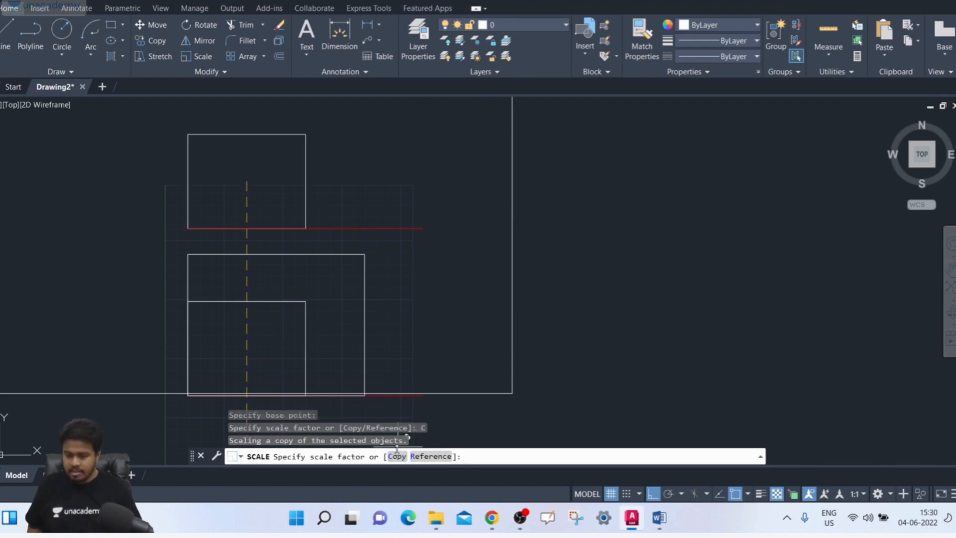
pyautogui.write('1.5')
pyautogui.press('Return')
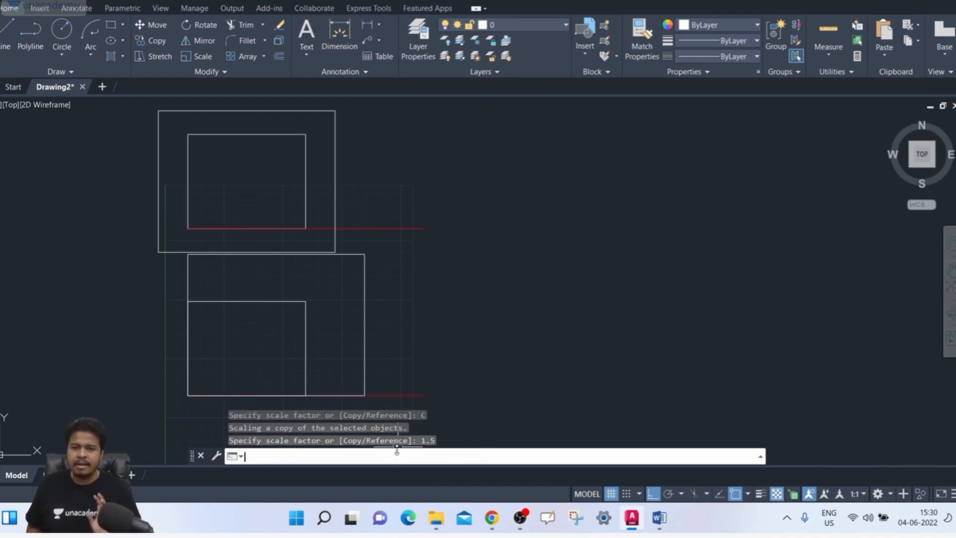
# Delete both enlarged rectangle copies, keeping the two original rectangles and their red lines
pyautogui.scroll(2, 244, 174)
pyautogui.moveTo(241, 174); pyautogui.dragTo(229, 219, button='middle')
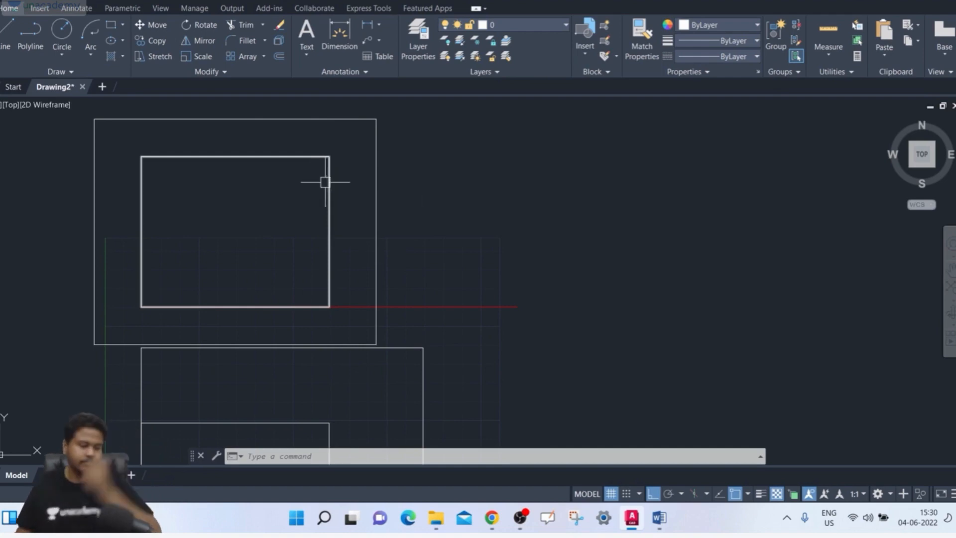
pyautogui.scroll(-2, 349, 184)
pyautogui.moveTo(357, 176); pyautogui.dragTo(337, 184, button='middle')
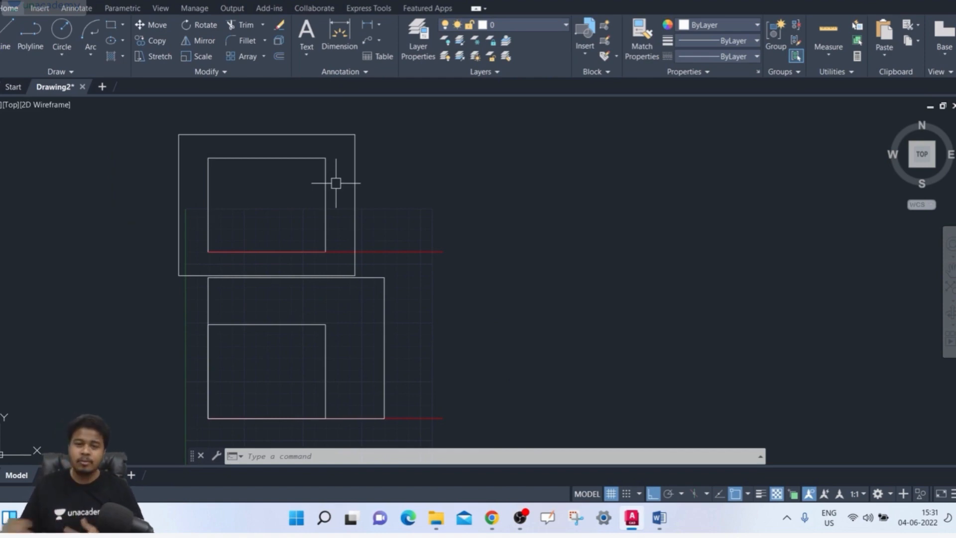
pyautogui.click(375, 138)
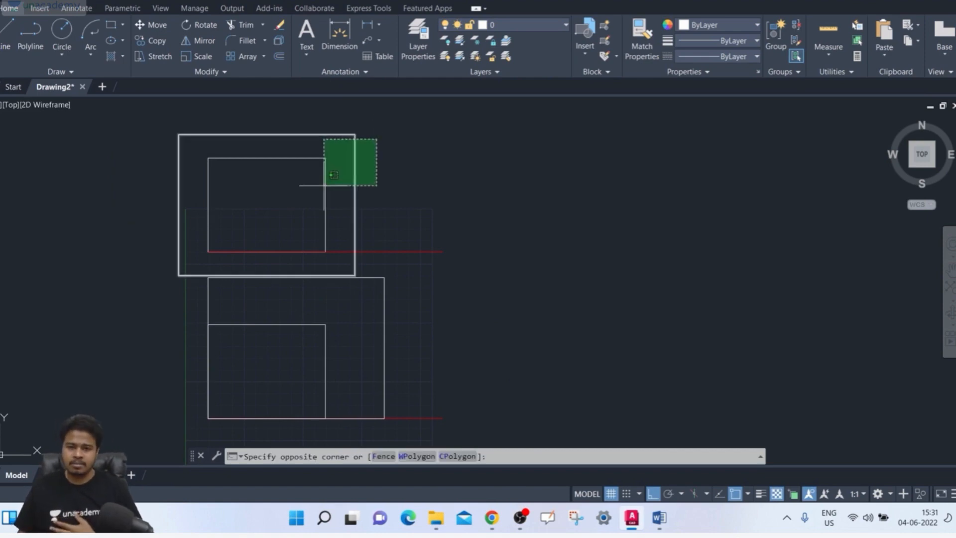
pyautogui.click(341, 184)
pyautogui.press('Delete')
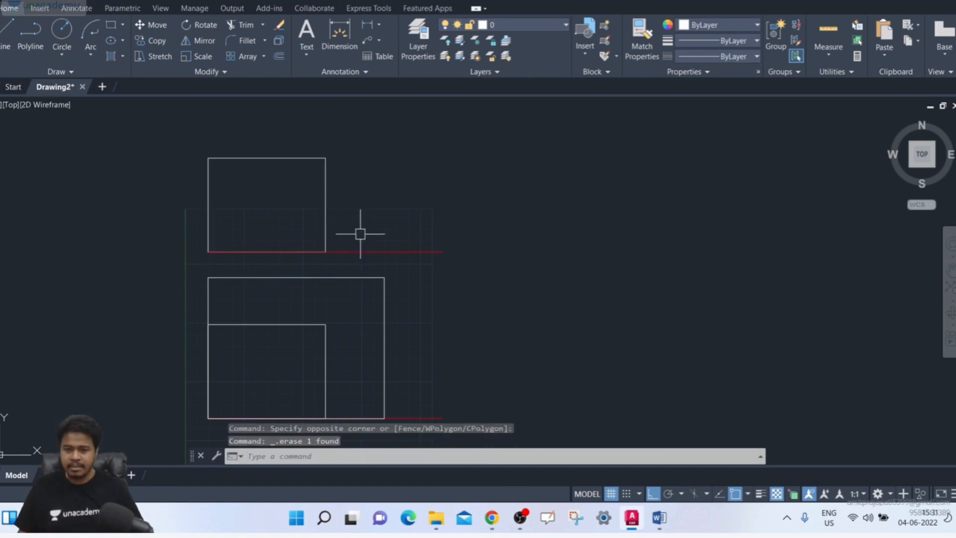
pyautogui.click(443, 316)
pyautogui.click(379, 312)
pyautogui.press('Delete')
# Scale the lower rectangle by reference from its lower-left corner, using its bottom edge as reference length and the red line's far endpoint as new length
pyautogui.moveTo(378, 311)
pyautogui.mouseDown(button='middle')
pyautogui.moveTo(378, 267)
pyautogui.moveTo(397, 241)
pyautogui.mouseUp(button='middle')
pyautogui.scroll(2, 385, 265)
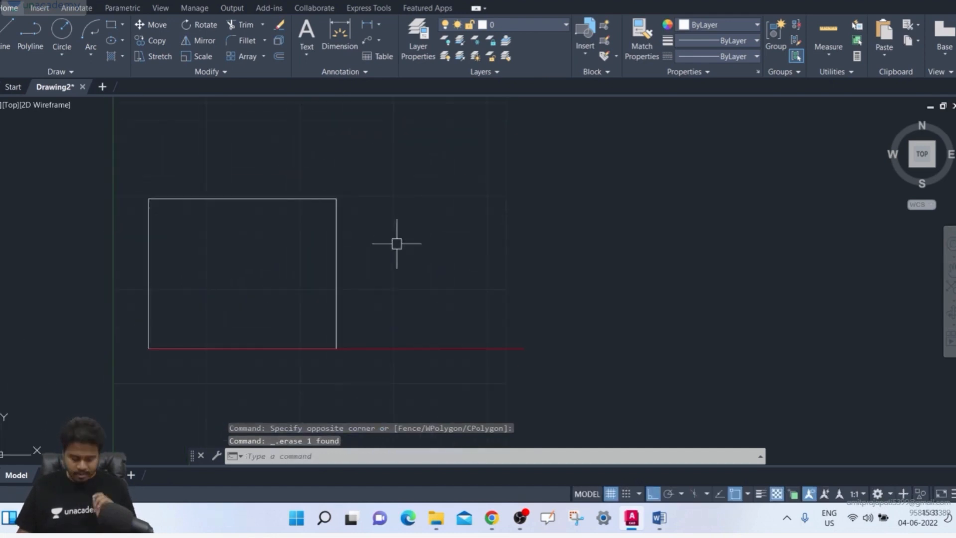
pyautogui.write('sc')
pyautogui.press('Return')
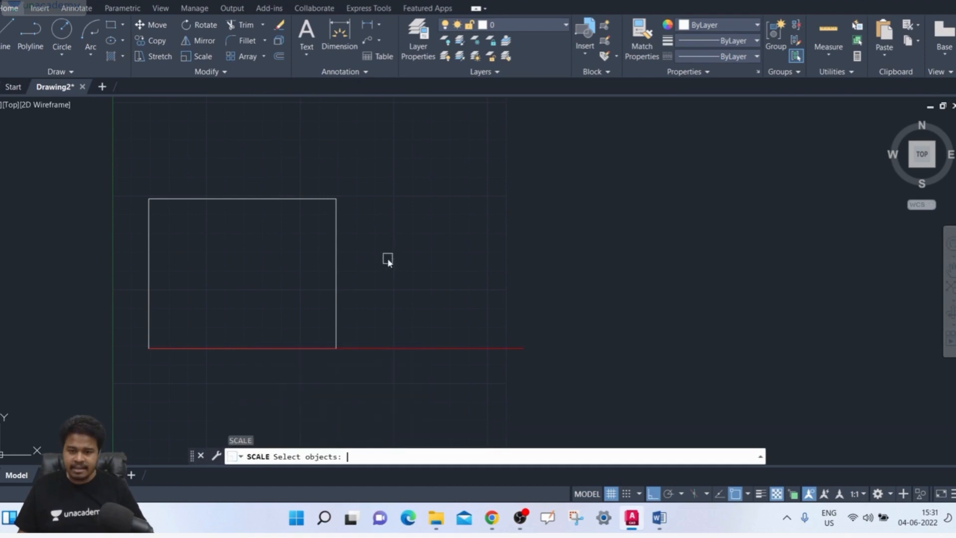
pyautogui.click(337, 268)
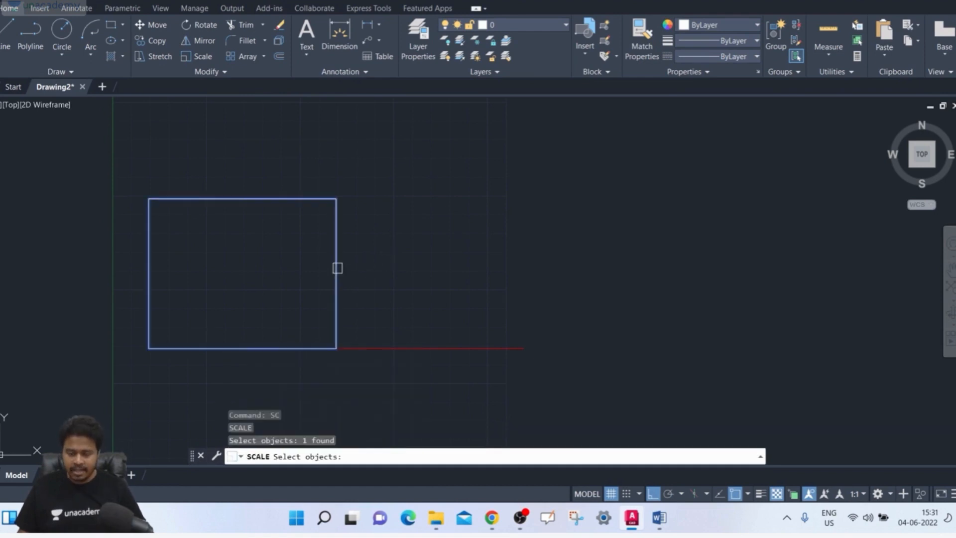
pyautogui.press('Return')
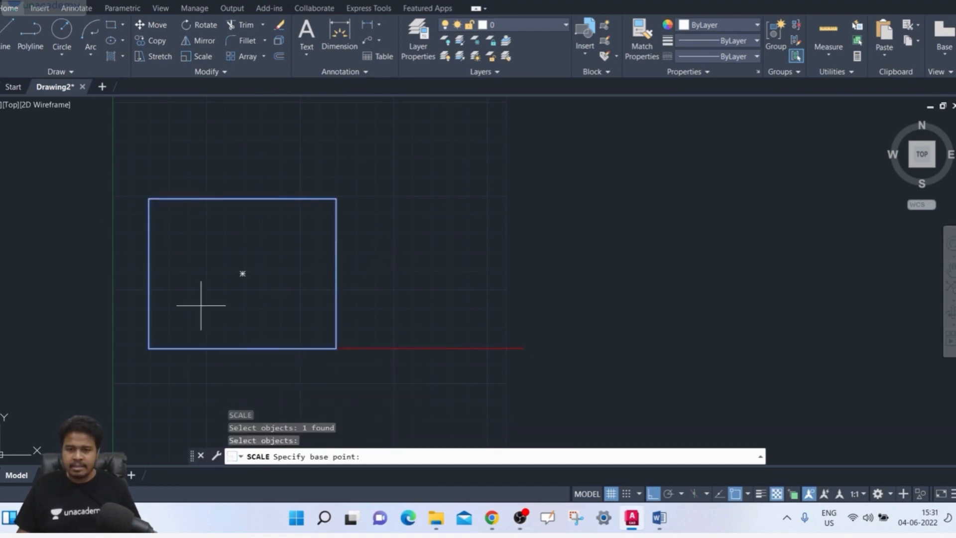
pyautogui.click(148, 348)
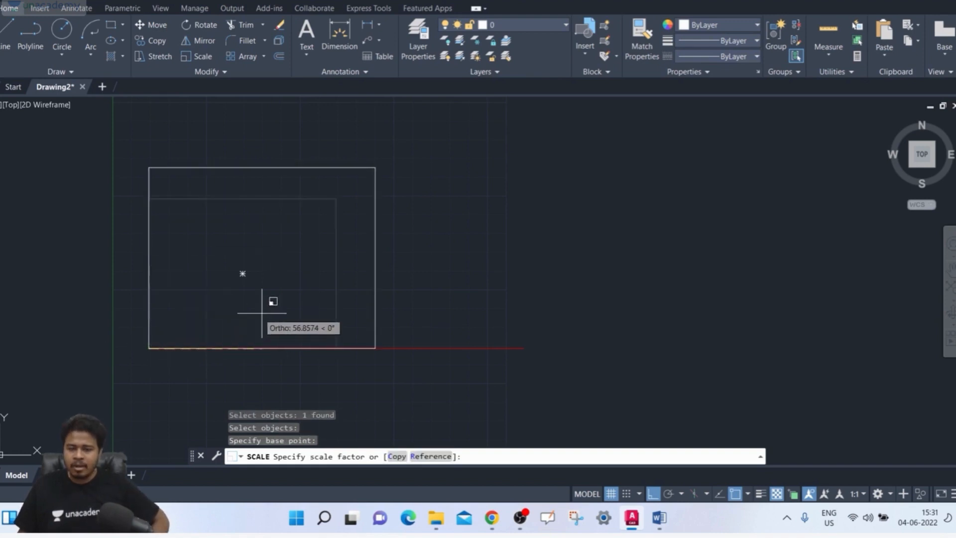
pyautogui.click(421, 457)
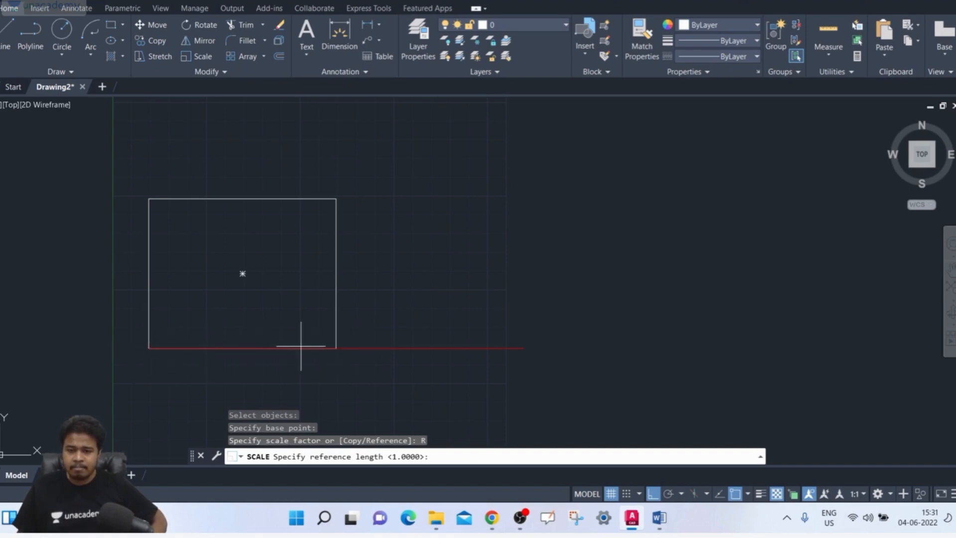
pyautogui.click(149, 348)
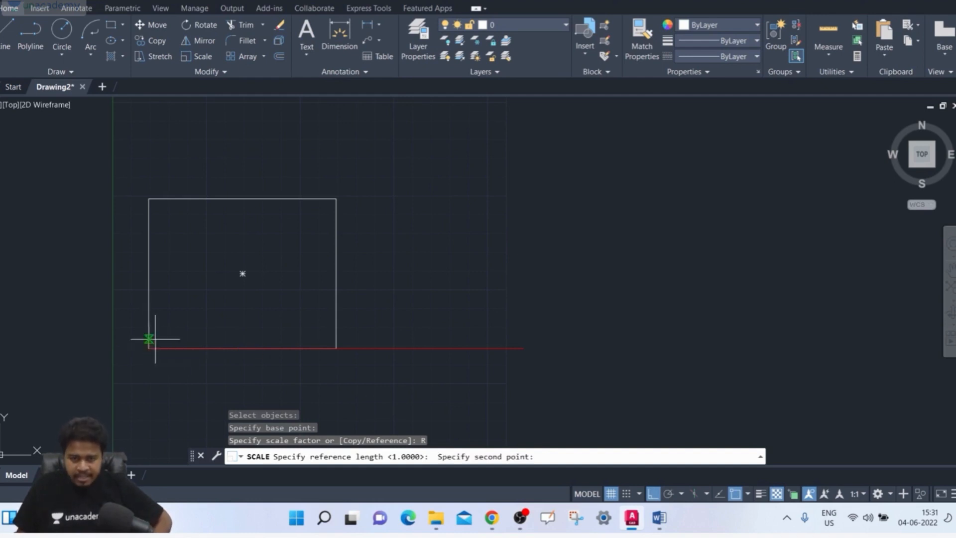
pyautogui.click(336, 348)
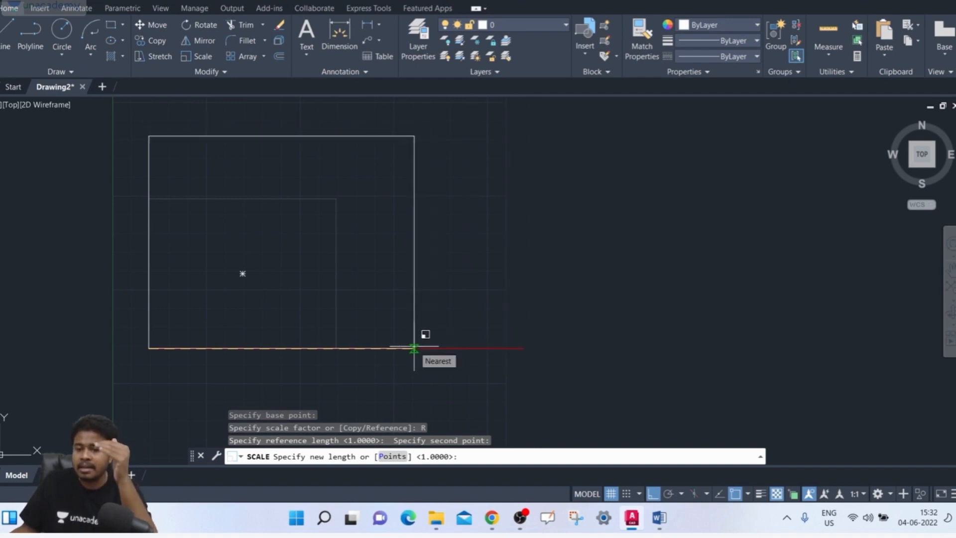
pyautogui.click(524, 348)
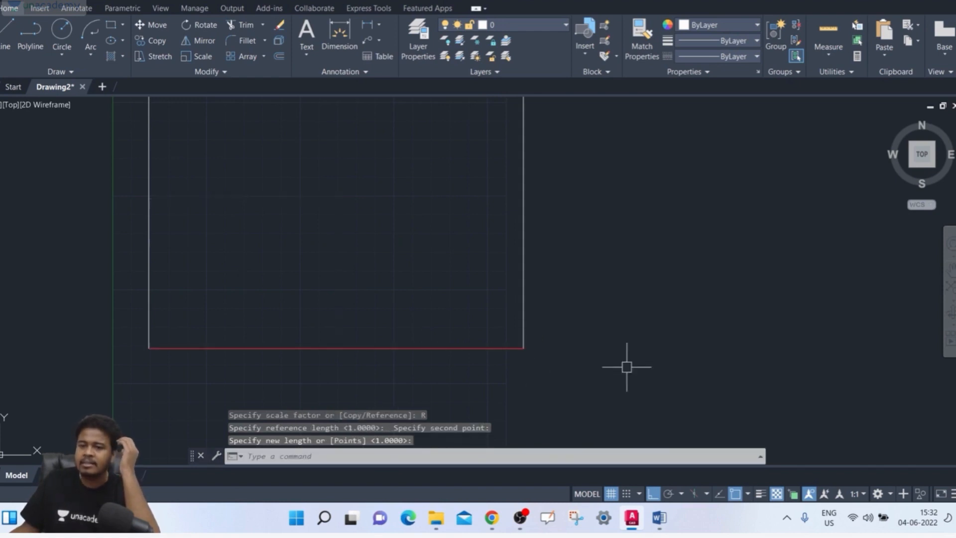
# Select the enlarged lower rectangle to compare its width with the red line
pyautogui.moveTo(626, 367); pyautogui.dragTo(552, 384, button='middle')
pyautogui.scroll(-2, 516, 270)
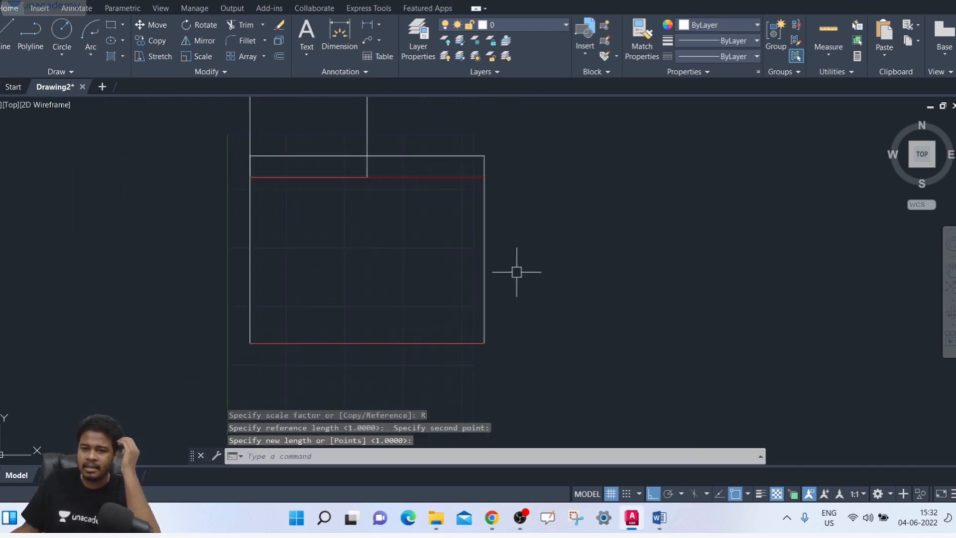
pyautogui.moveTo(516, 271); pyautogui.dragTo(507, 280, button='middle')
pyautogui.click(521, 260)
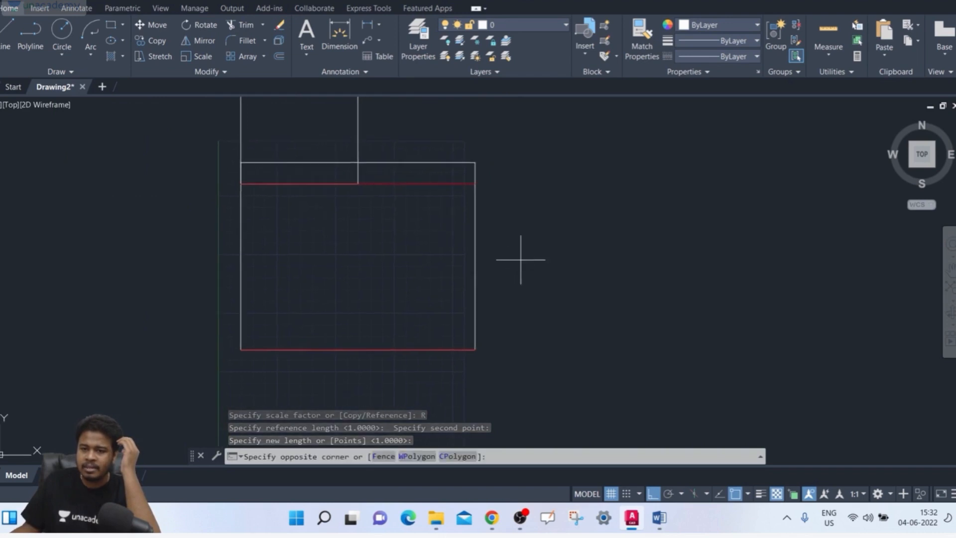
pyautogui.click(464, 277)
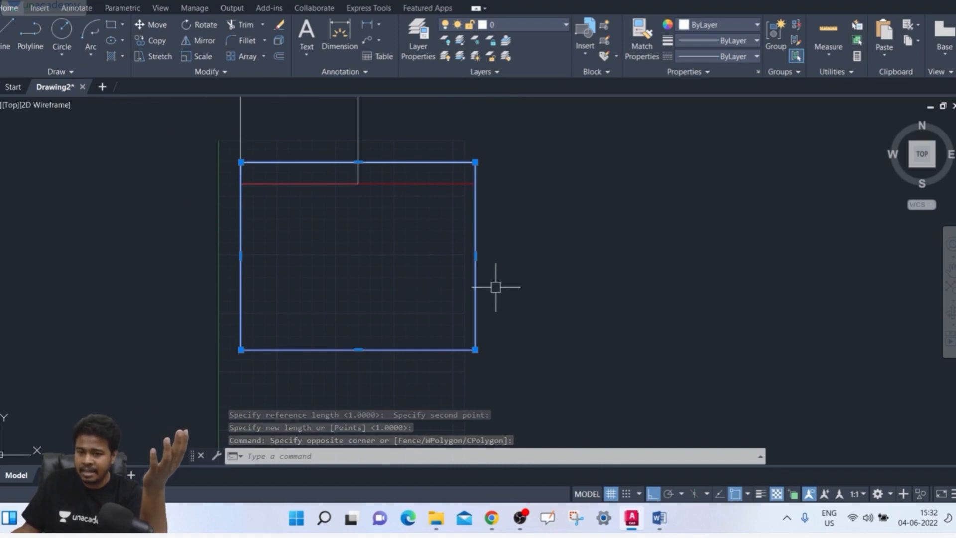
# Undo the reference scaling of the lower rectangle
pyautogui.click(459, 303)
pyautogui.click(455, 319)
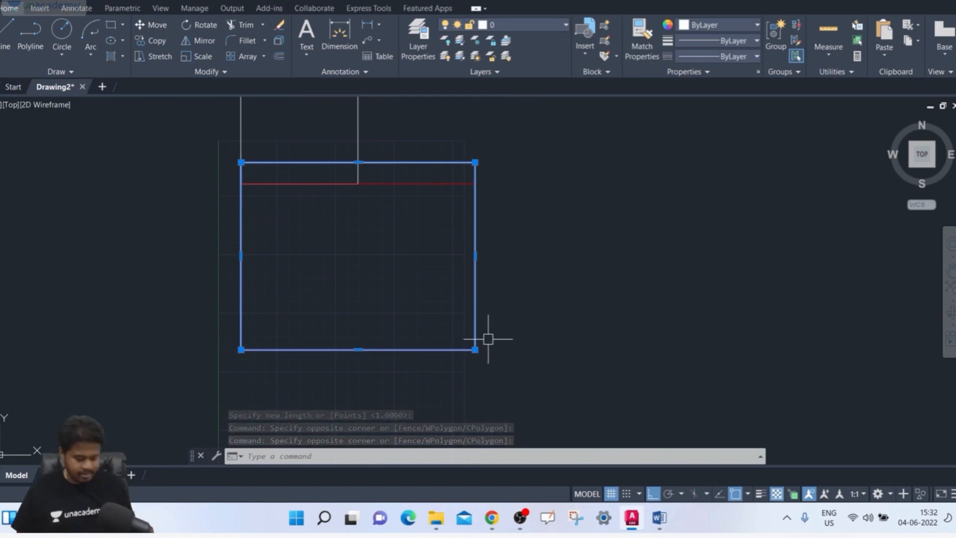
pyautogui.hotkey('ctrl', 'z')
pyautogui.hotkey('ctrl', 'z')
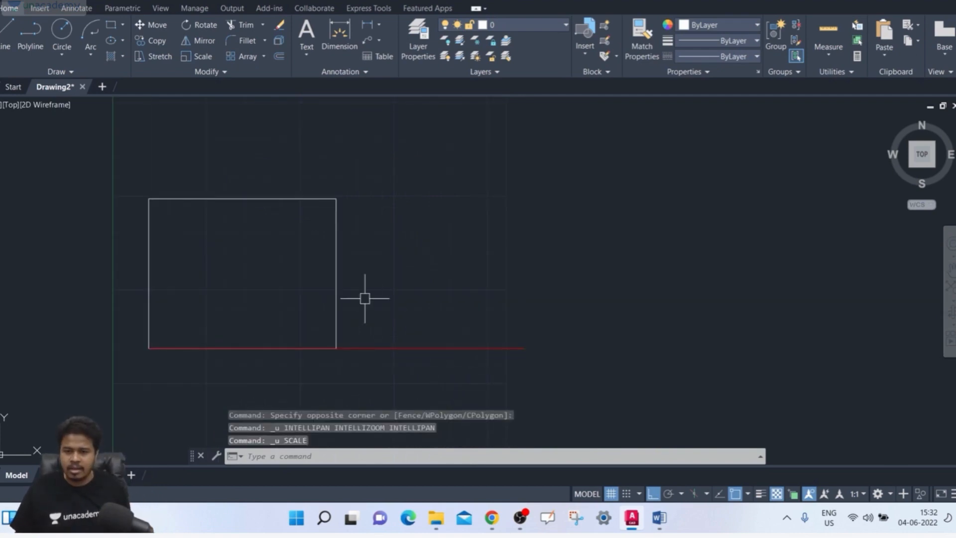
# Draw a 40-unit vertical line upward from the rectangle's lower-left corner along its left edge
pyautogui.scroll(2, 365, 298)
pyautogui.moveTo(363, 294)
pyautogui.mouseDown(button='middle')
pyautogui.moveTo(418, 260)
pyautogui.moveTo(425, 295)
pyautogui.mouseUp(button='middle')
pyautogui.scroll(-2, 418, 259)
pyautogui.write('l')
pyautogui.press('Return')
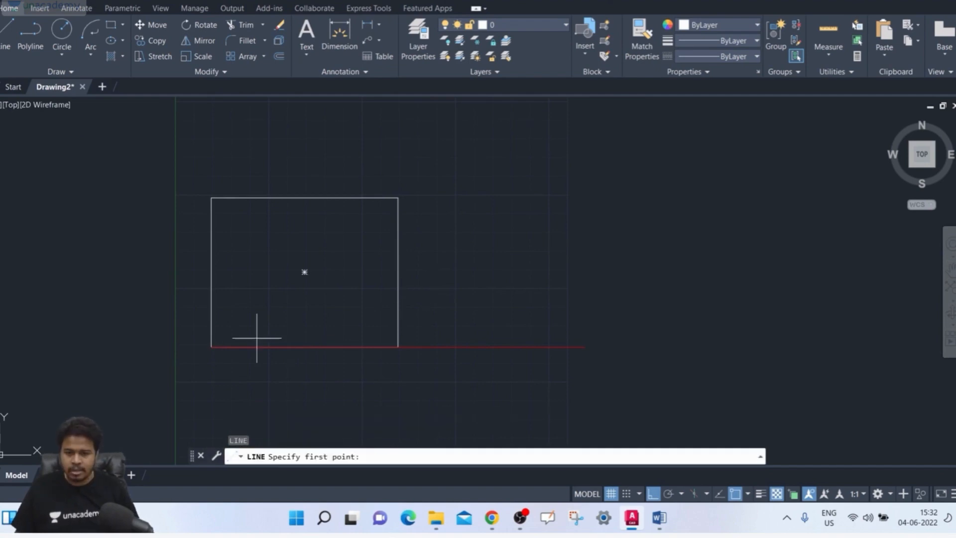
pyautogui.click(211, 347)
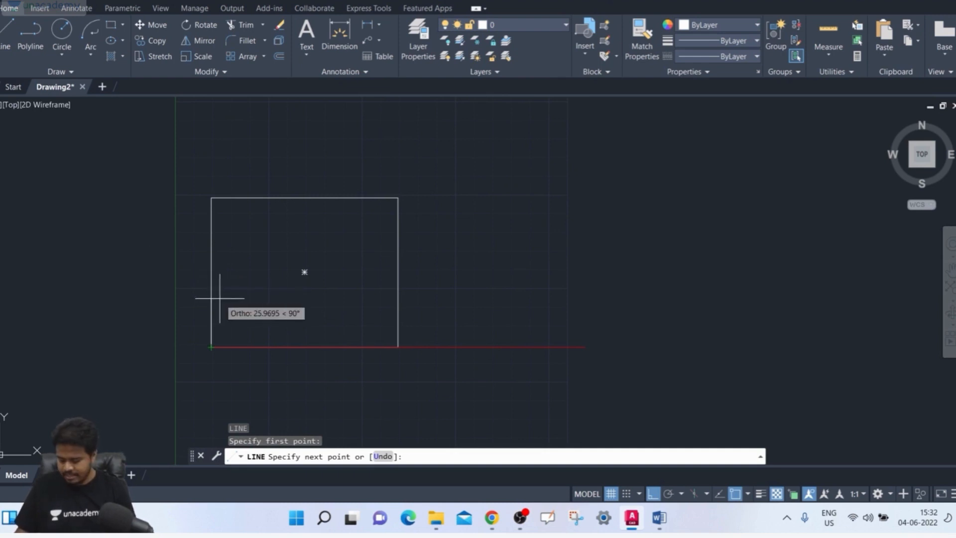
pyautogui.press('Return')
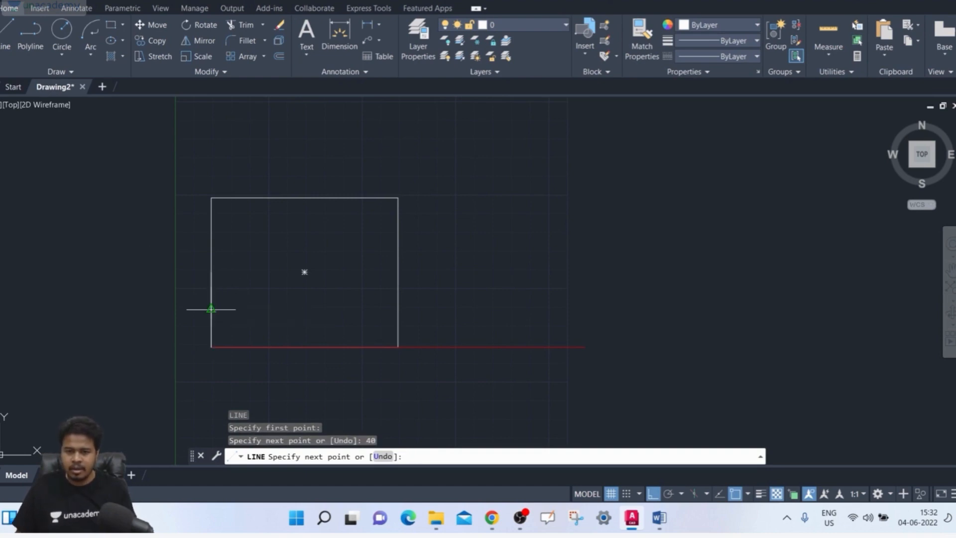
pyautogui.press('Escape')
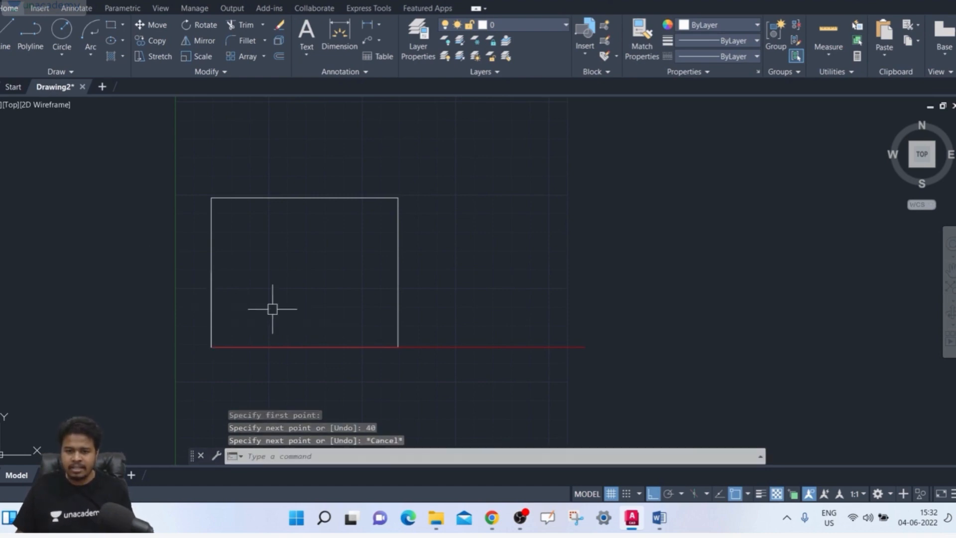
# Change the color of the short vertical line on the rectangle's left edge to Yellow
pyautogui.scroll(2, 213, 304)
pyautogui.click(208, 292)
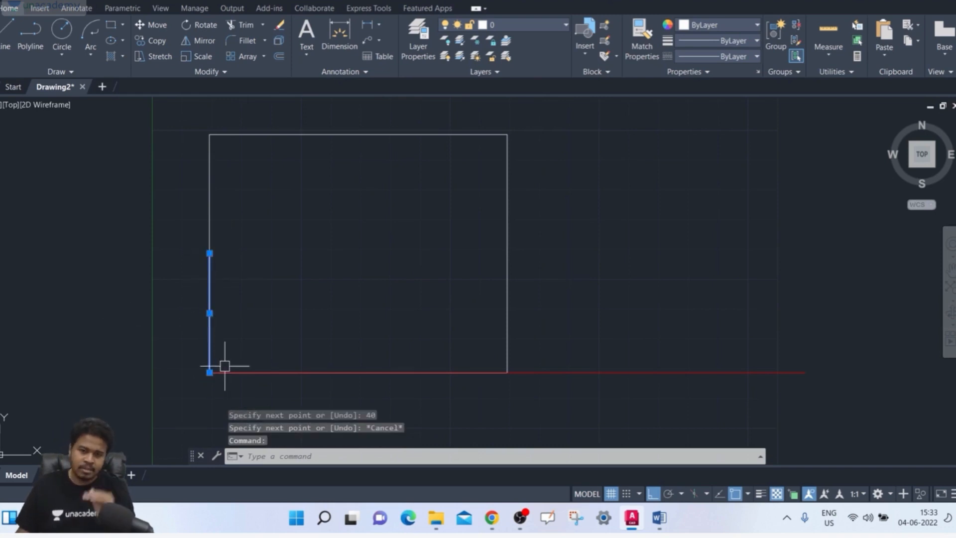
pyautogui.rightClick(209, 313)
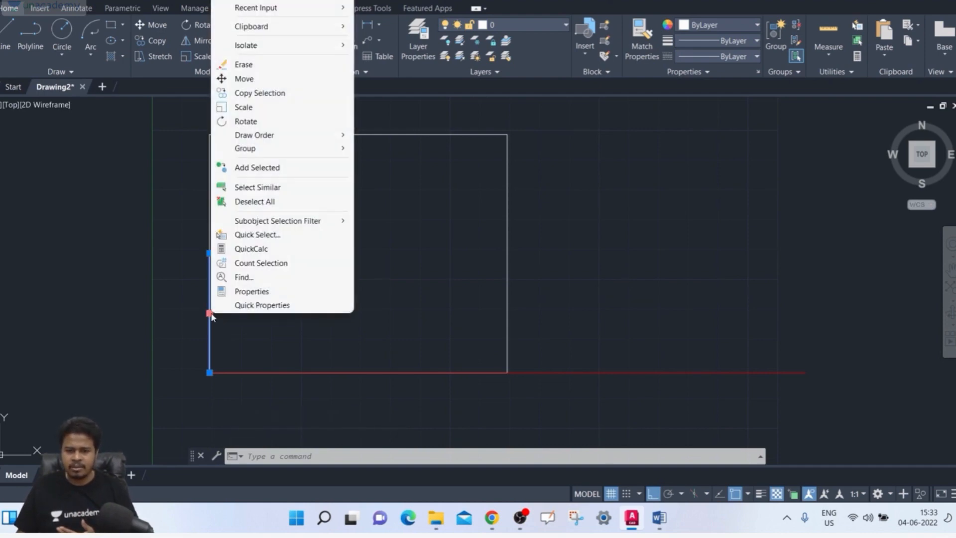
pyautogui.click(275, 305)
pyautogui.click(412, 245)
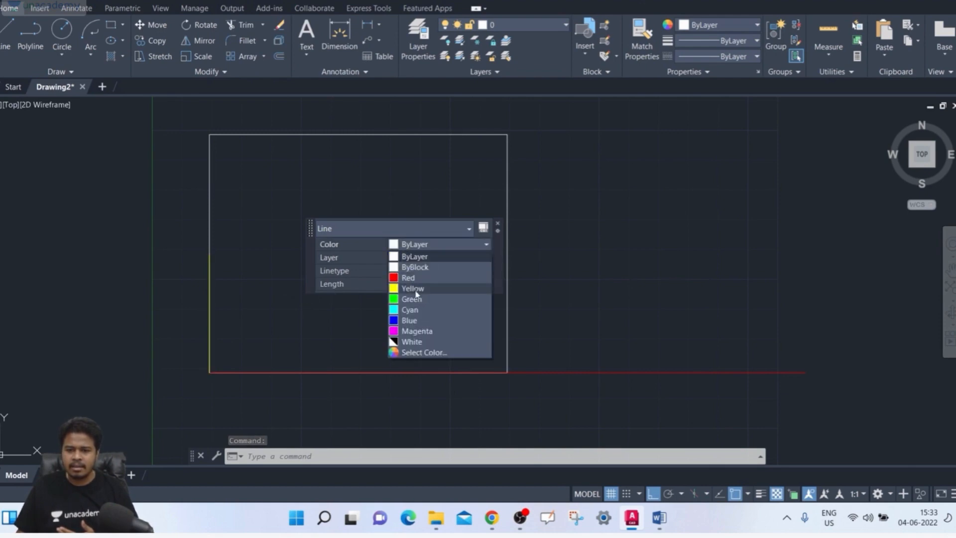
pyautogui.click(413, 288)
pyautogui.press('Escape')
pyautogui.moveTo(335, 311); pyautogui.dragTo(353, 304, button='middle')
pyautogui.press('Escape')
pyautogui.press('Escape')
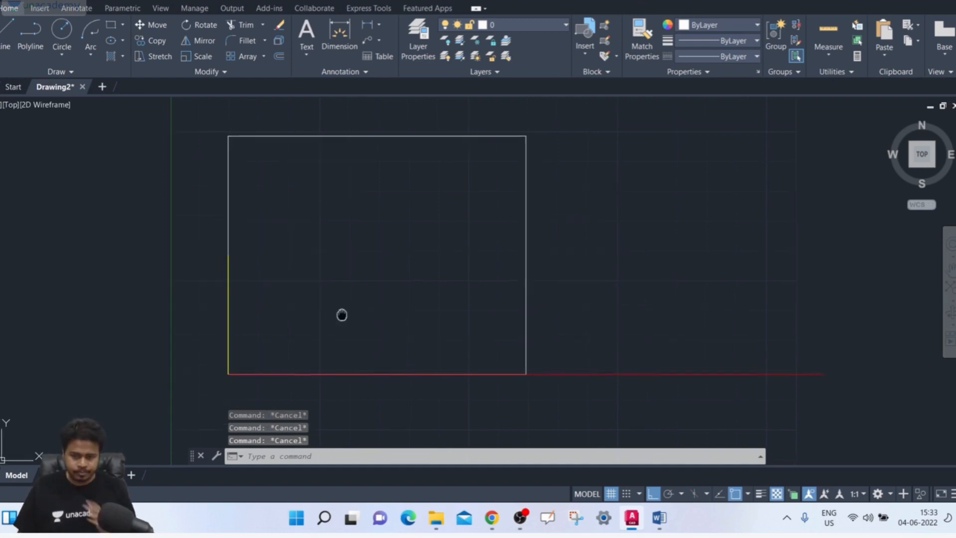
# Scale the rectangle by reference from its lower-left corner, using its left edge as reference length and the yellow line's upper endpoint as new length
pyautogui.scroll(2, 350, 358)
pyautogui.scroll(-4, 350, 273)
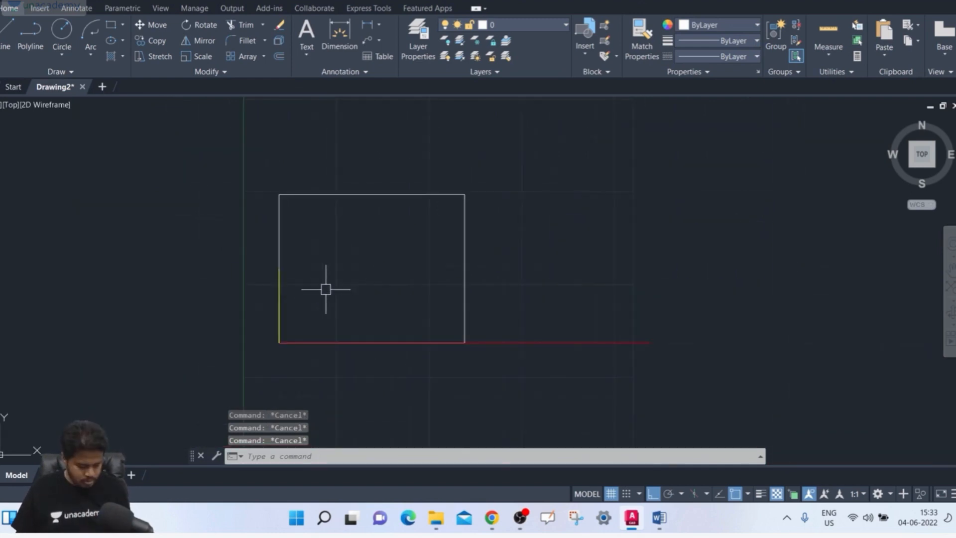
pyautogui.write('sc')
pyautogui.press('Return')
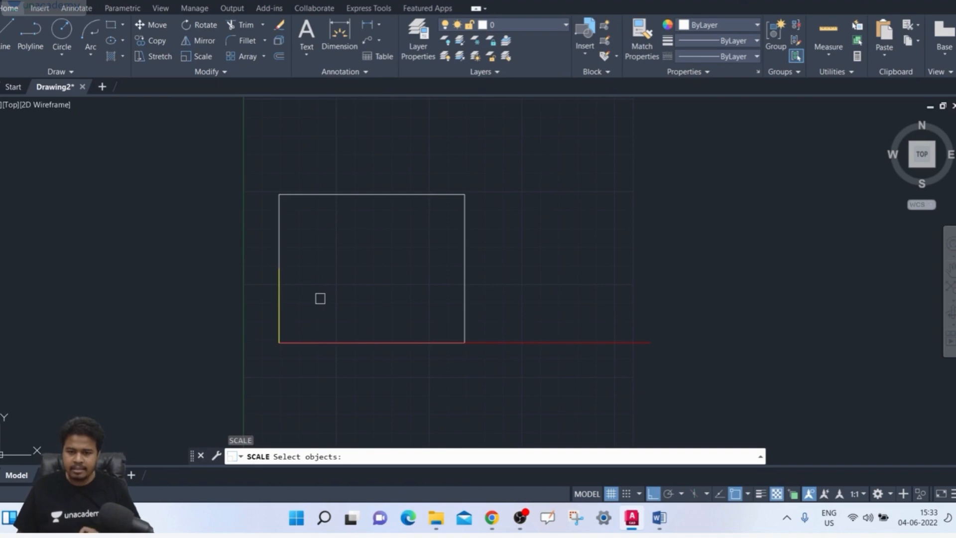
pyautogui.click(353, 195)
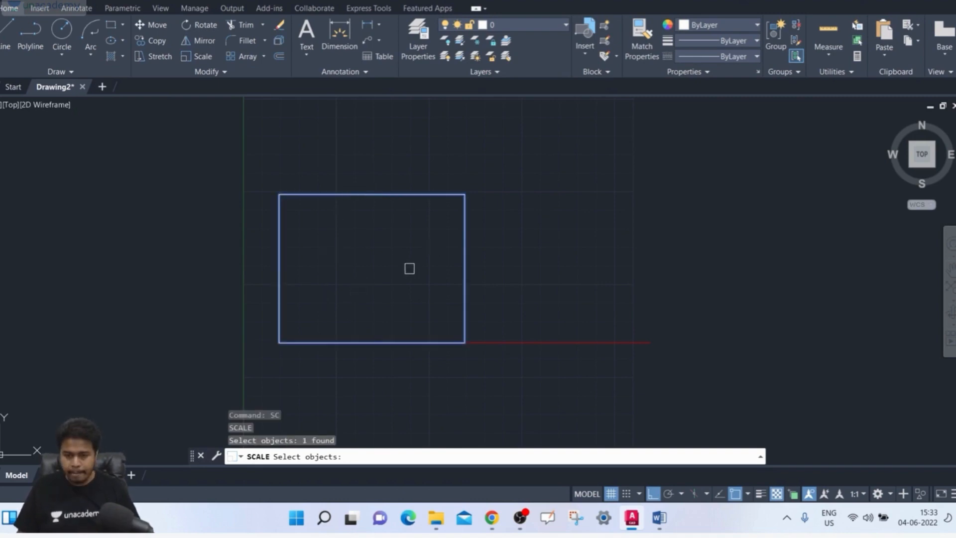
pyautogui.press('Return')
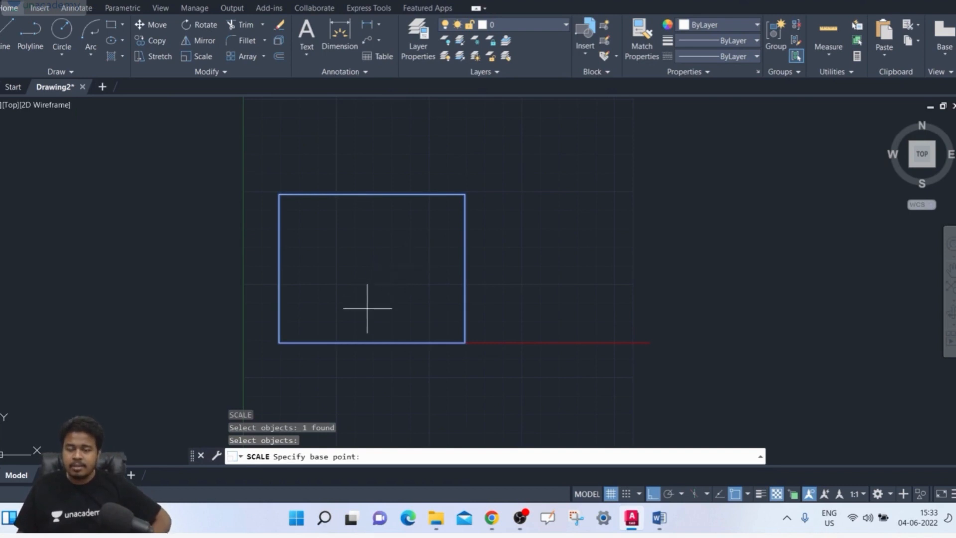
pyautogui.click(280, 342)
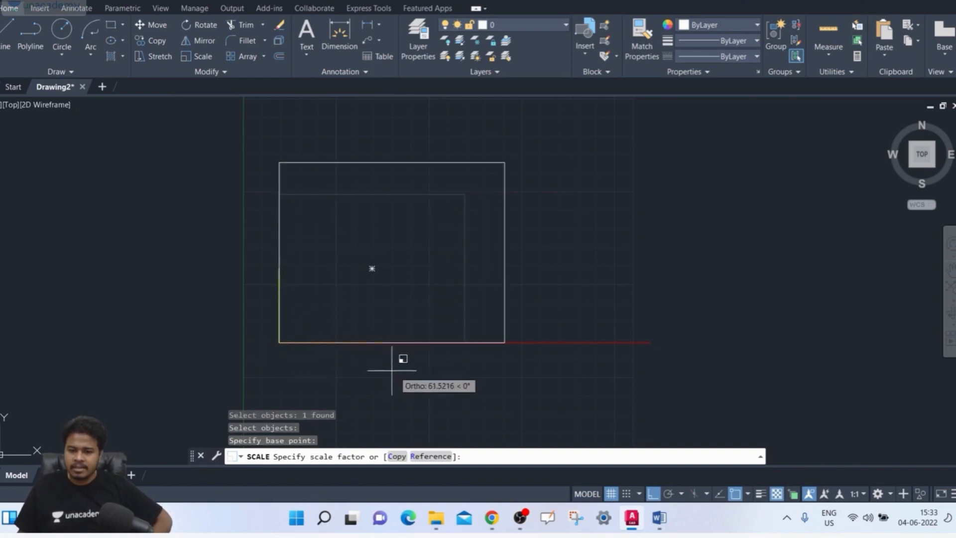
pyautogui.click(431, 456)
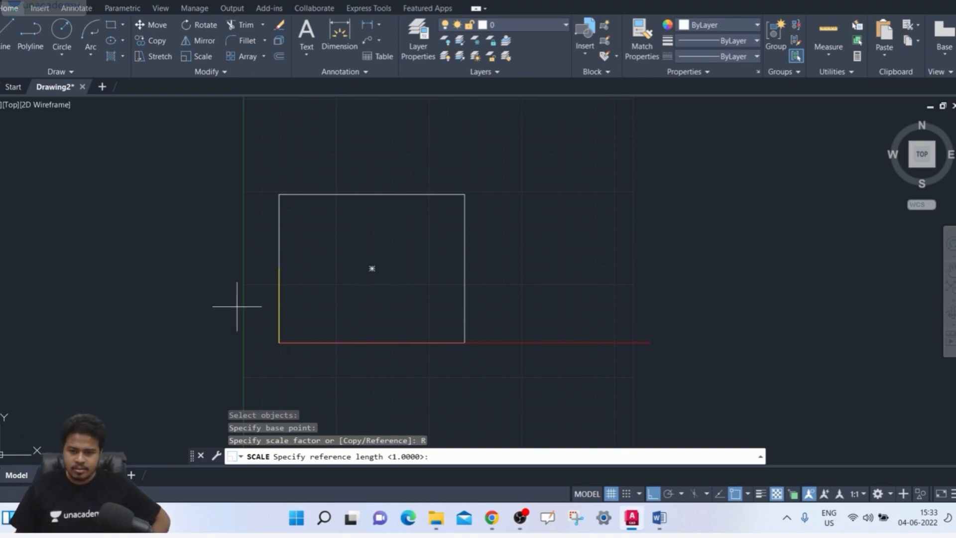
pyautogui.click(279, 342)
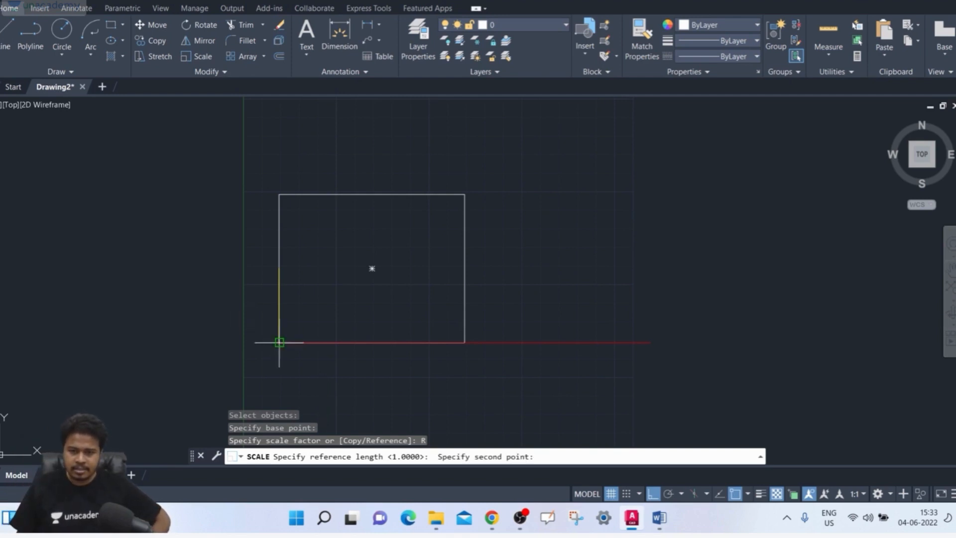
pyautogui.click(279, 194)
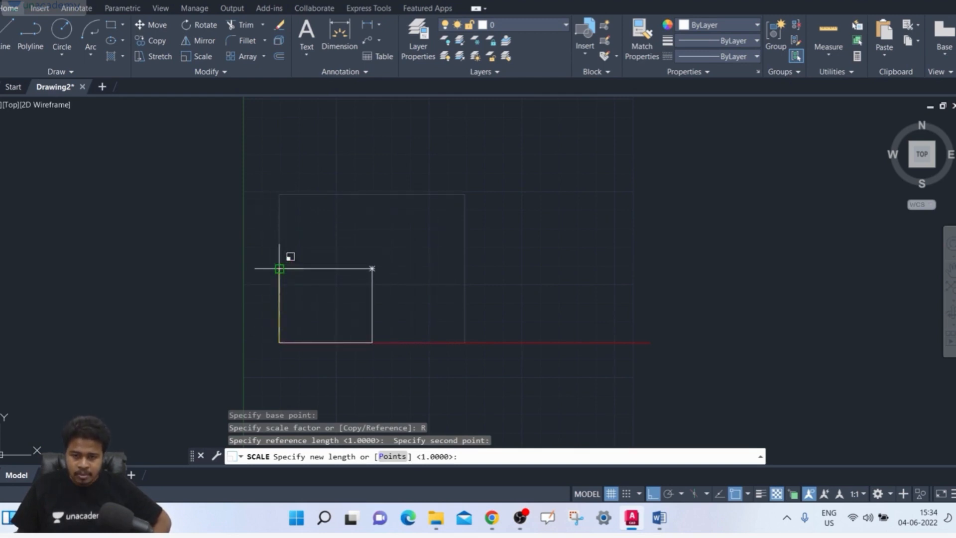
pyautogui.click(279, 269)
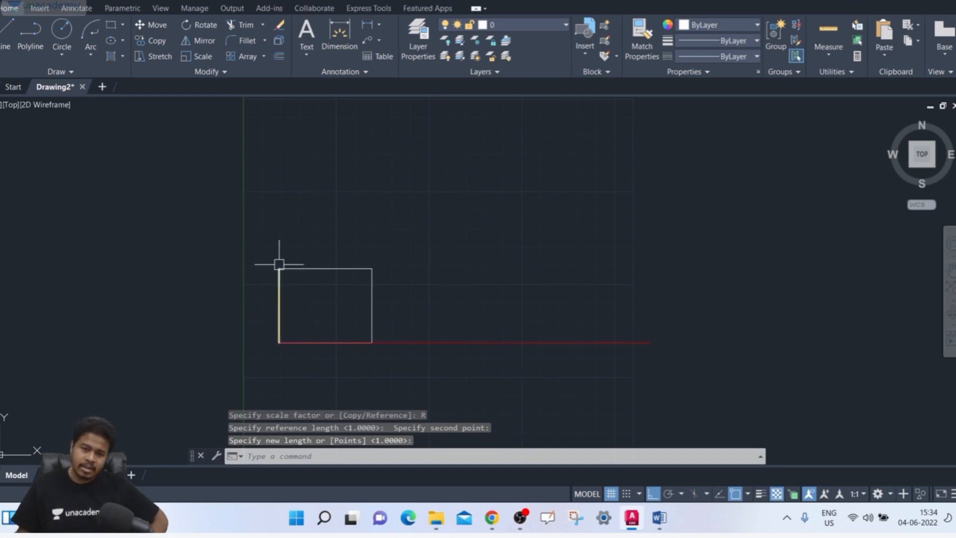